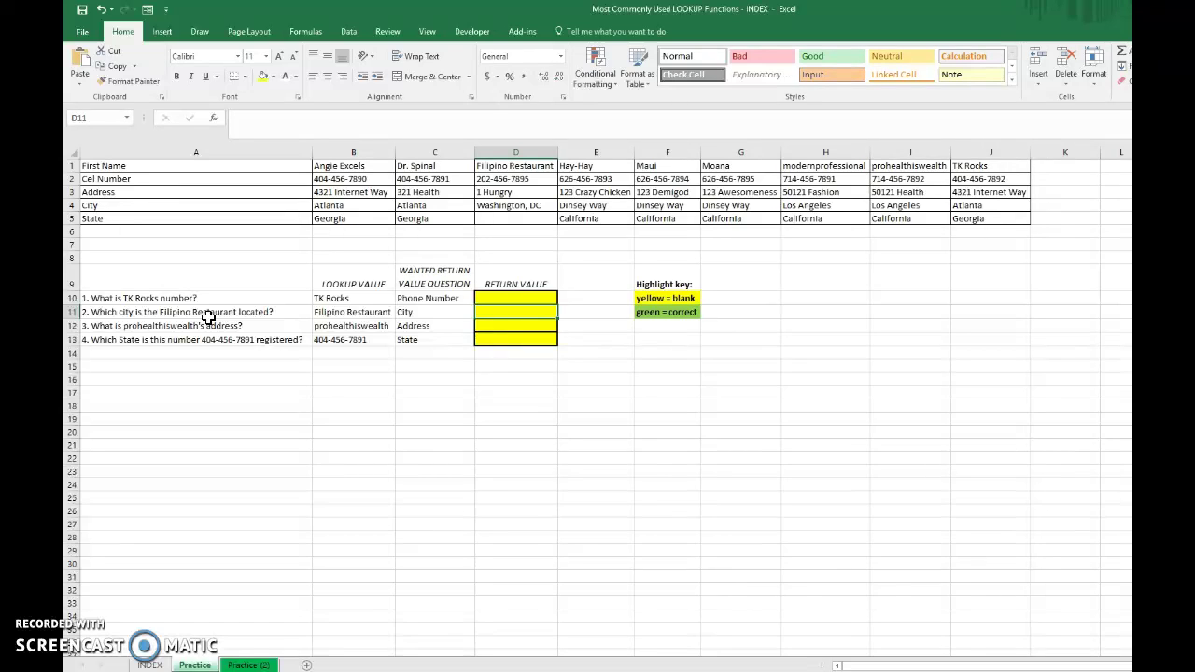
Start an INDEX function in cell D11 of the Practice sheet using the array,row_num,column_num argument list.
left_click(505, 311)
left_click(308, 32)
left_click(323, 82)
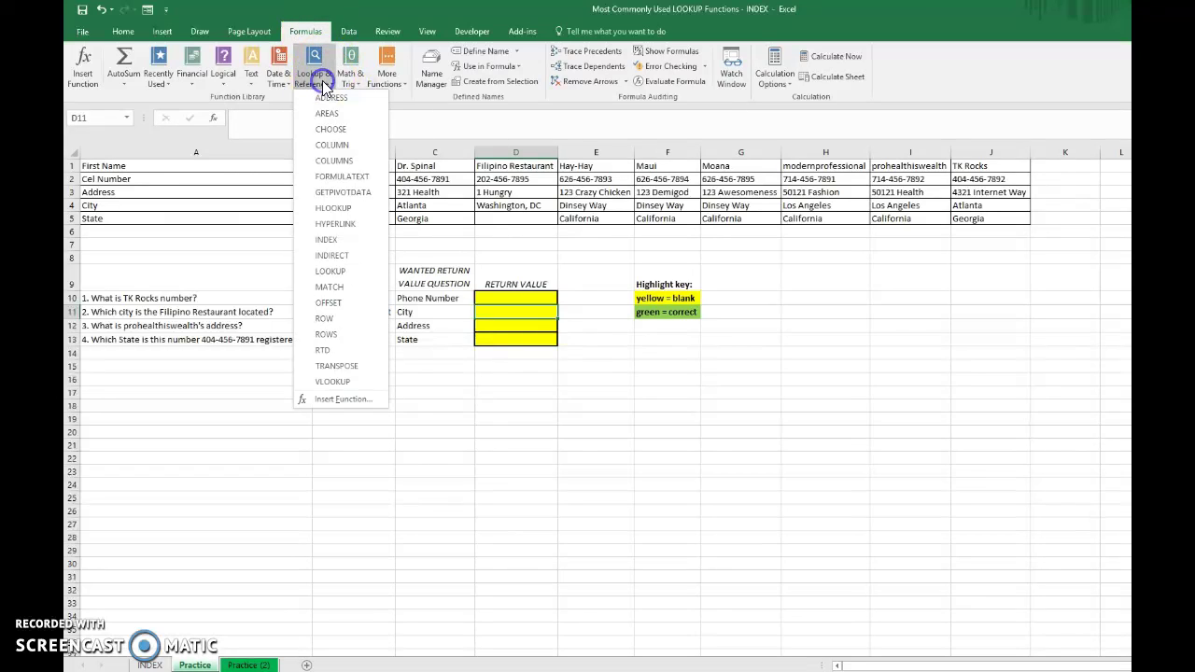
left_click(340, 241)
left_click_drag(549, 479, 525, 385)
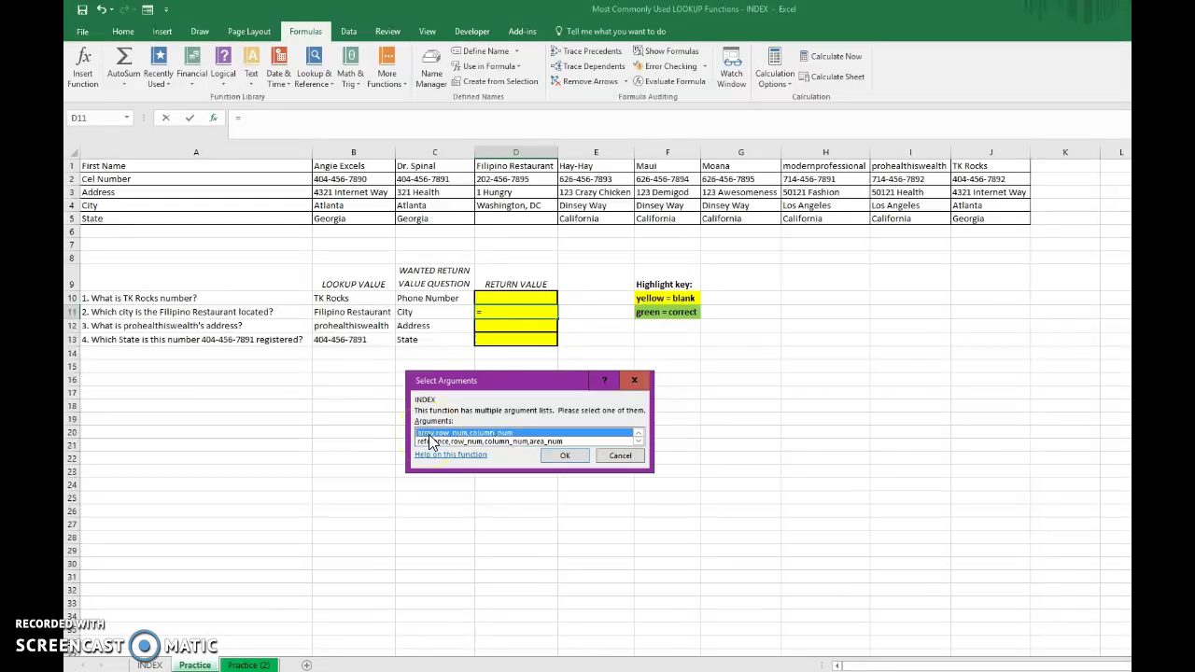
left_click(574, 457)
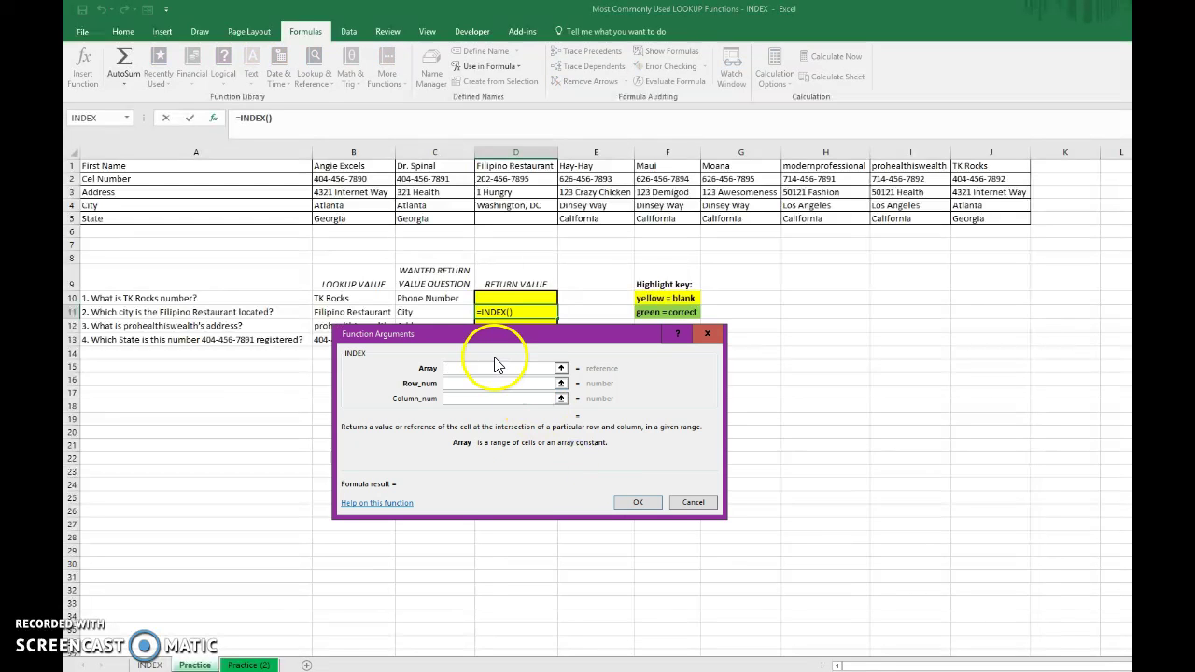
left_click_drag(488, 324, 488, 370)
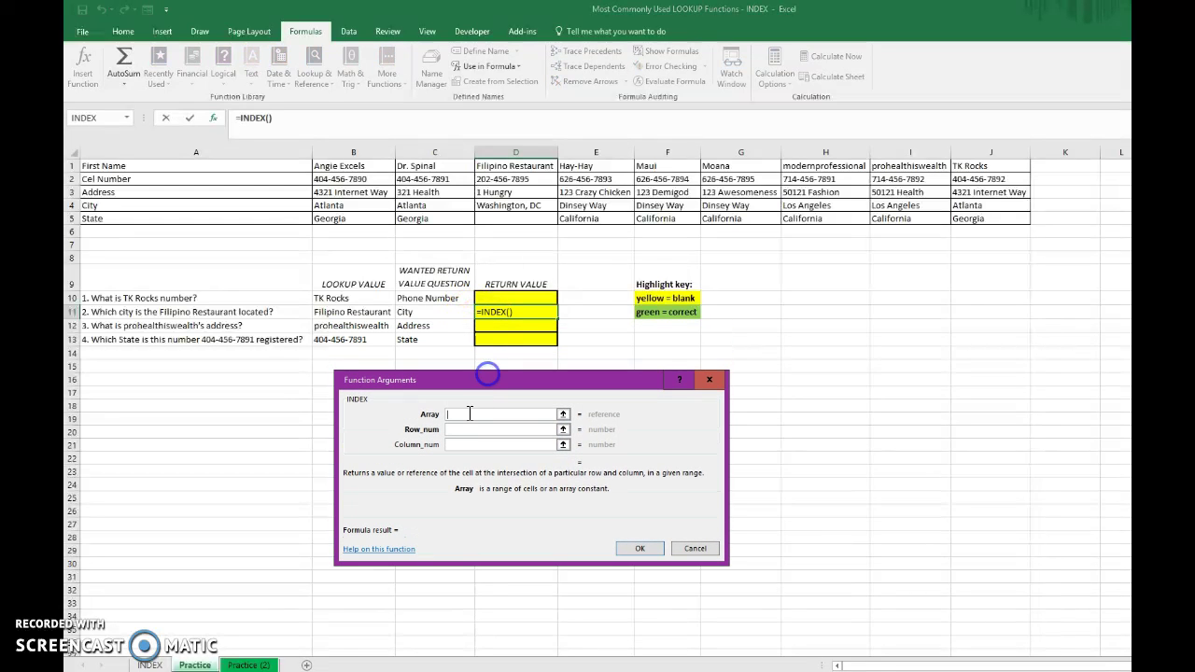
Set the INDEX array to A1:J5 (data), row number to 4 and column number to 4, and confirm the formula.
left_click_drag(214, 165, 987, 218)
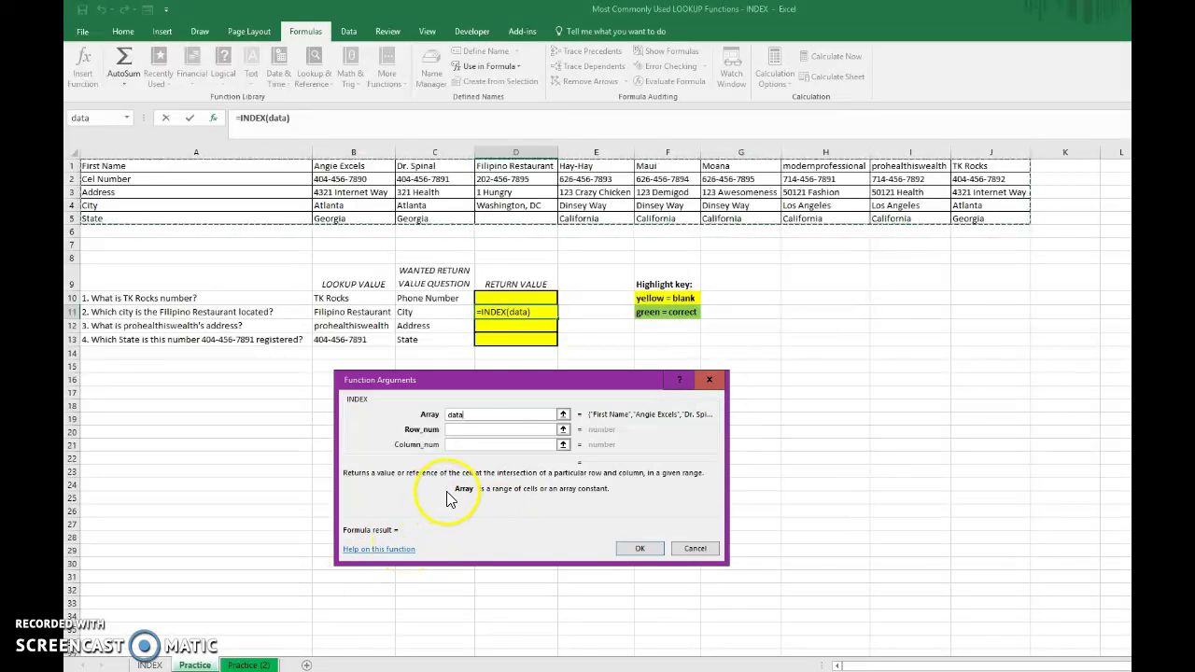
left_click(488, 429)
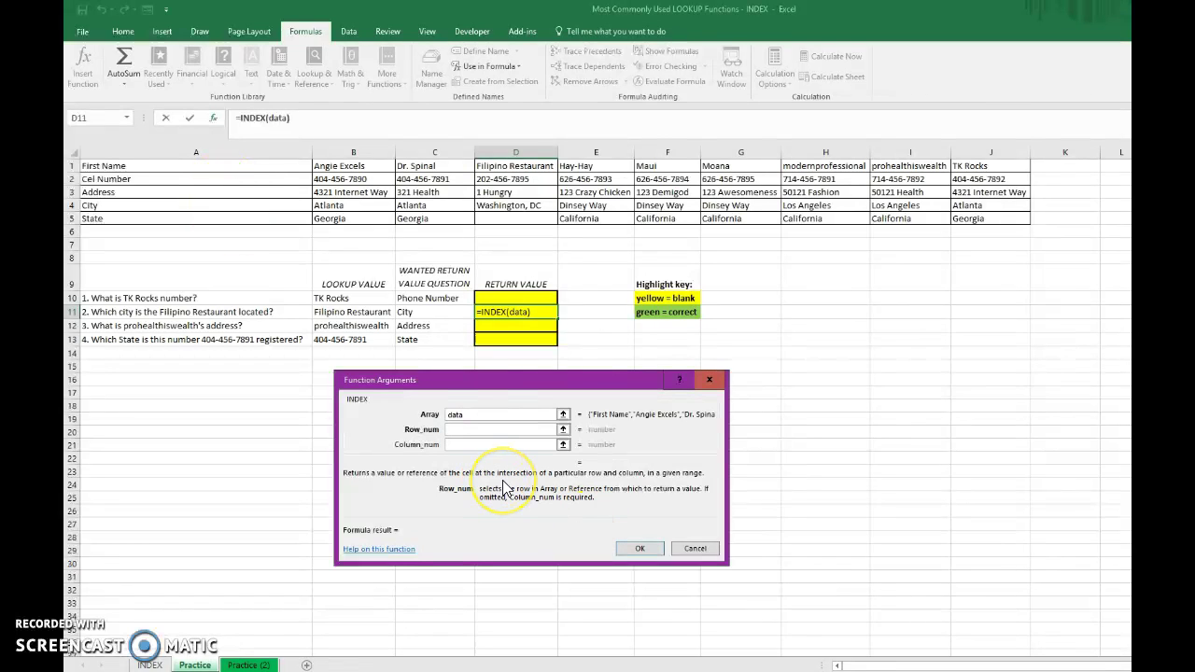
type("4")
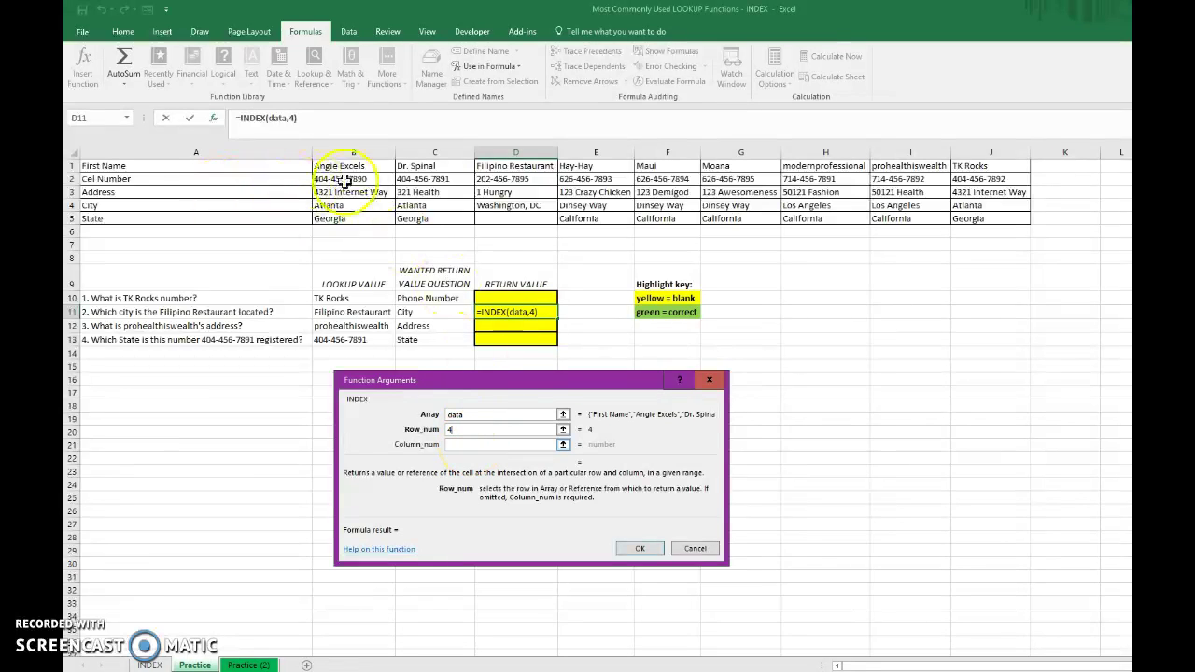
left_click(467, 446)
type("4")
left_click(639, 550)
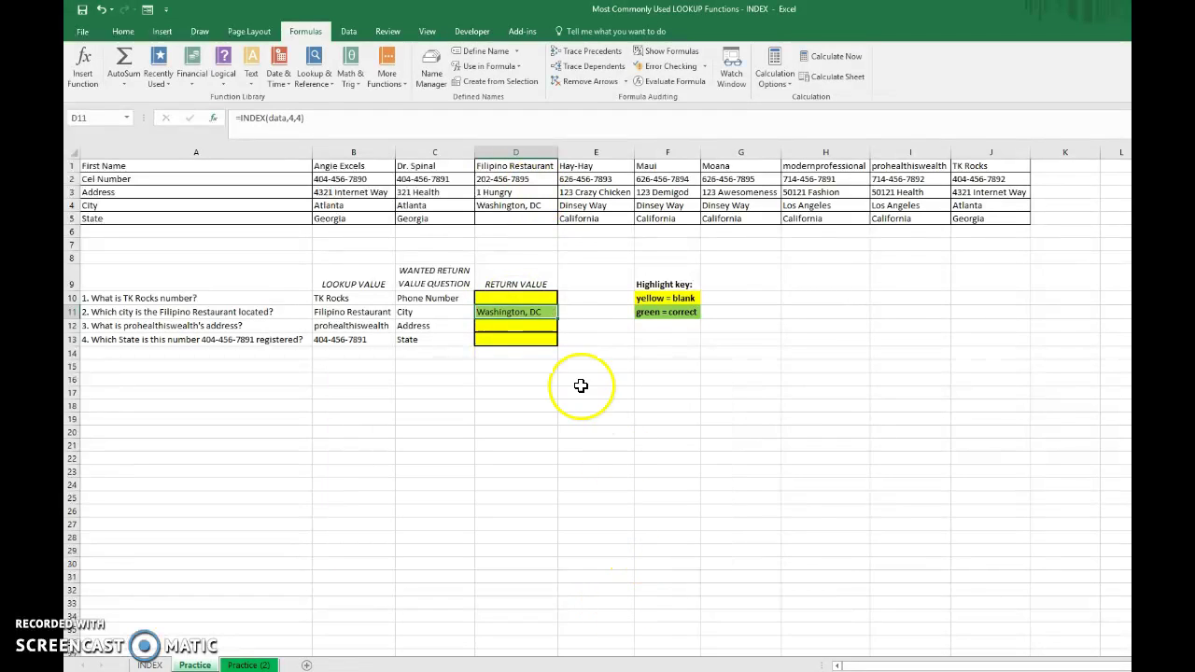
left_click(532, 309)
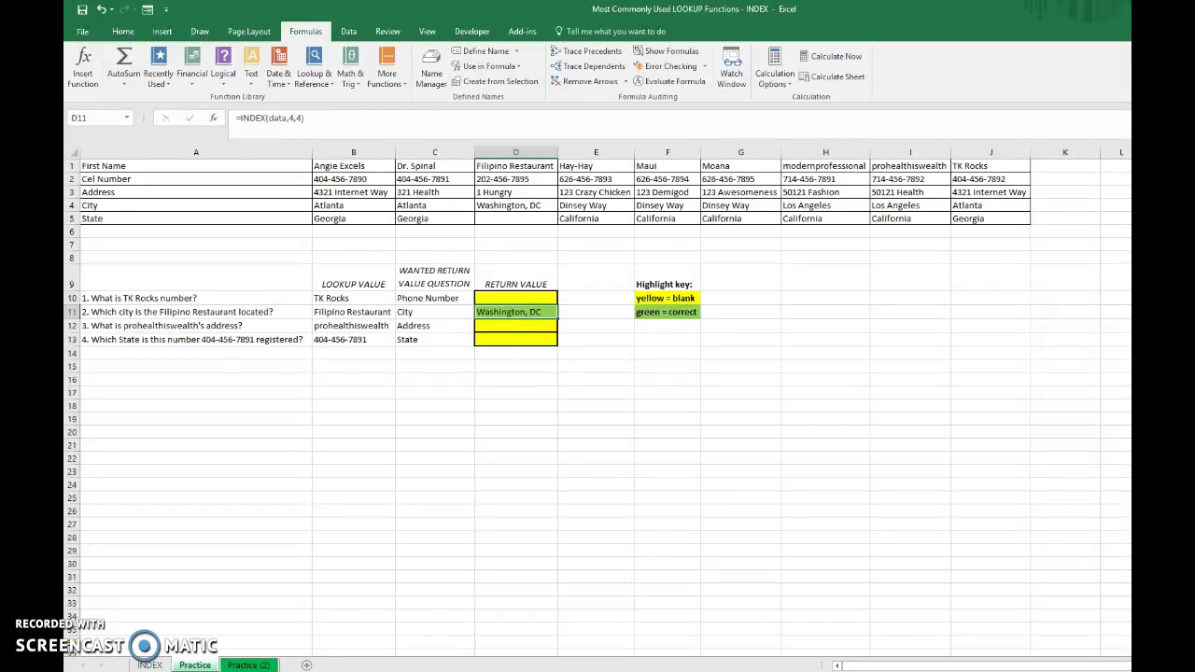
Clear cell D11 and enter the formula =INDEX(data,4,4) directly in the cell.
left_click(503, 312)
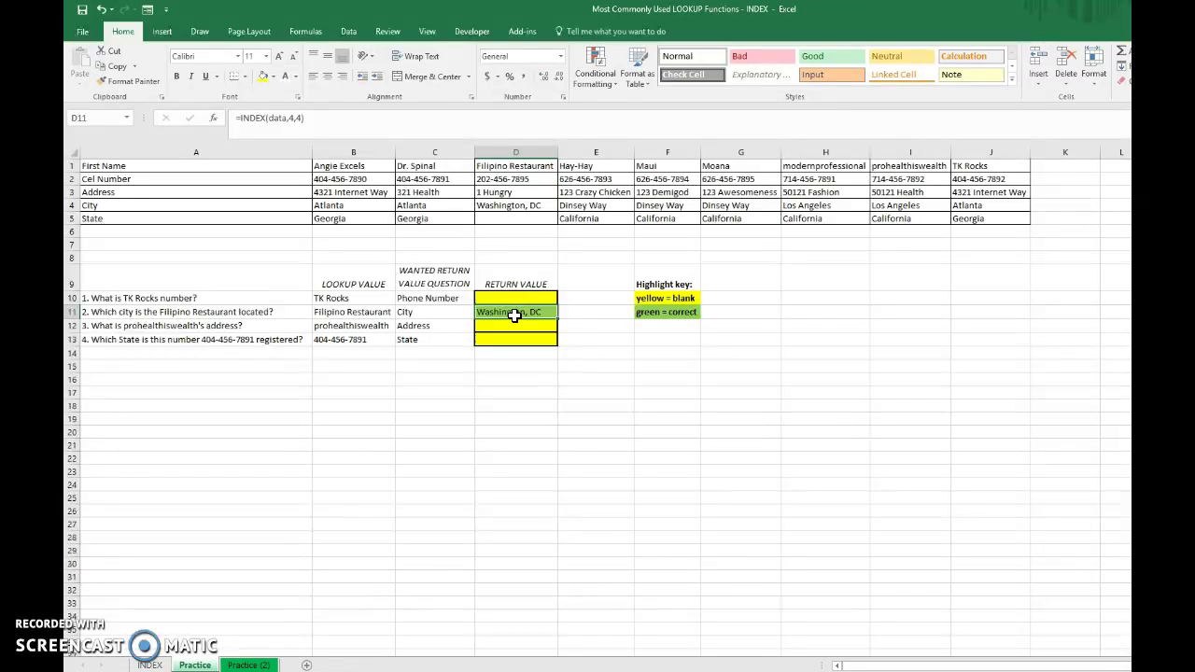
key("Delete")
type("=INDEX")
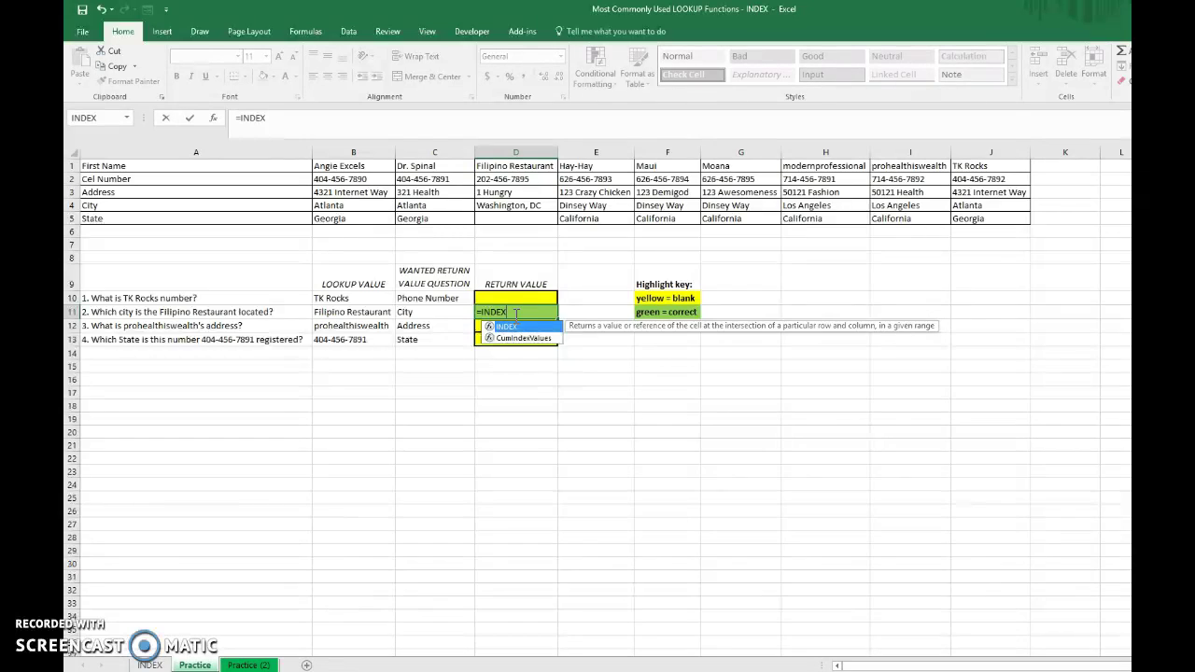
type("(")
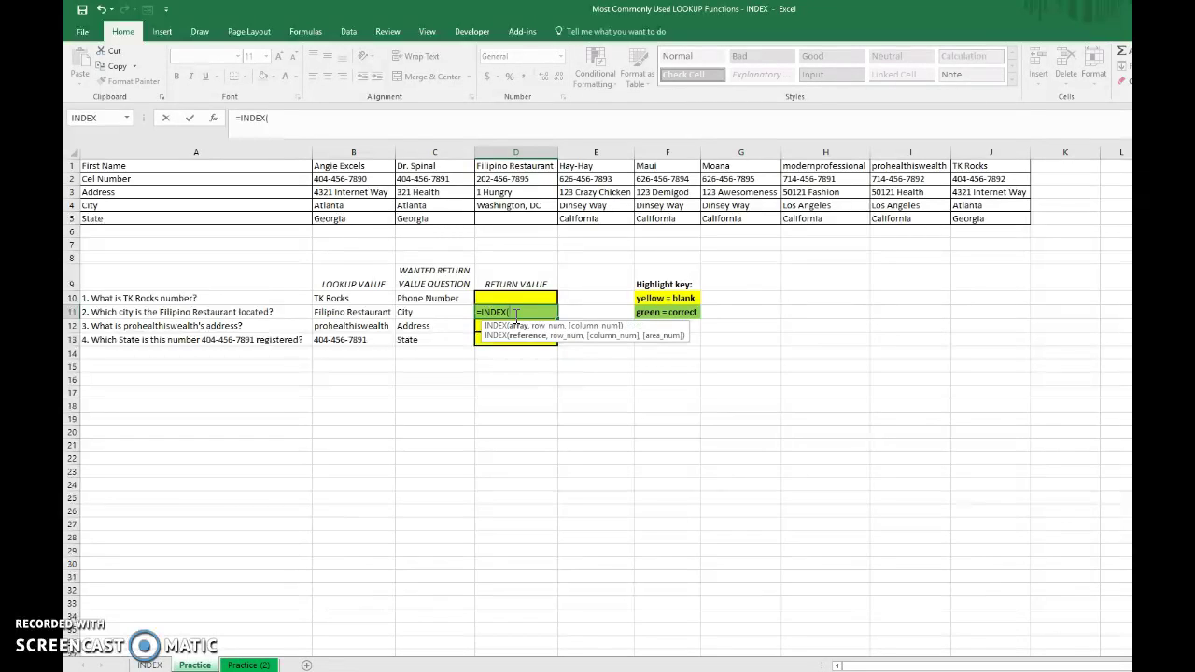
left_click_drag(259, 166, 982, 214)
type(",4")
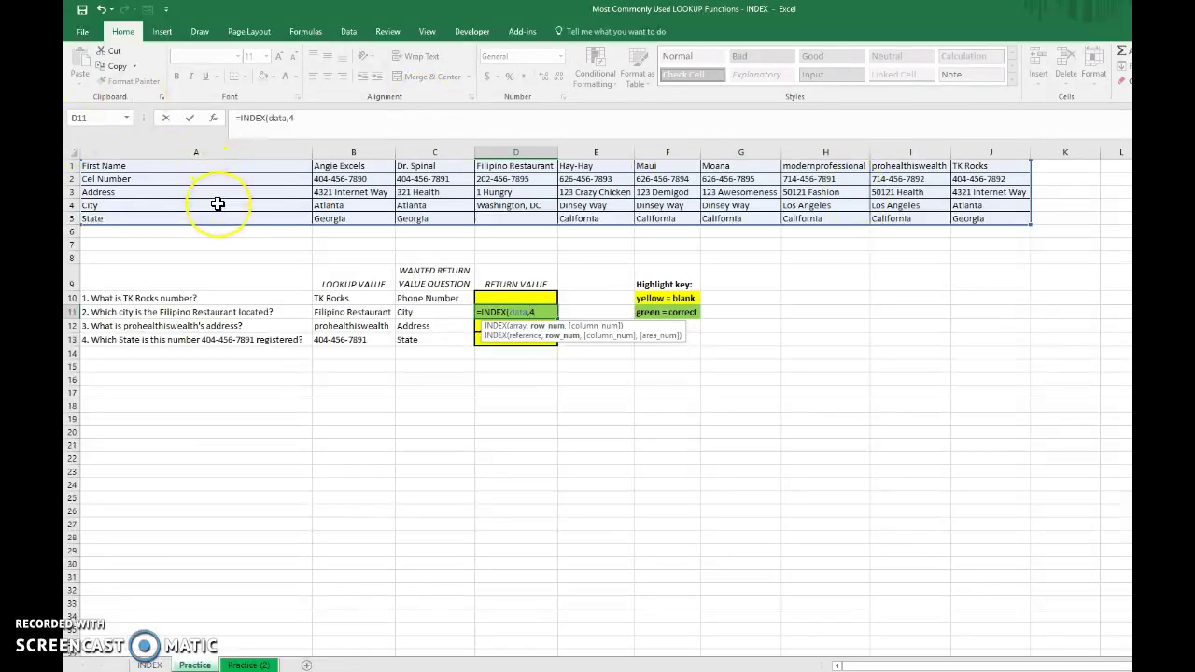
type(",4")
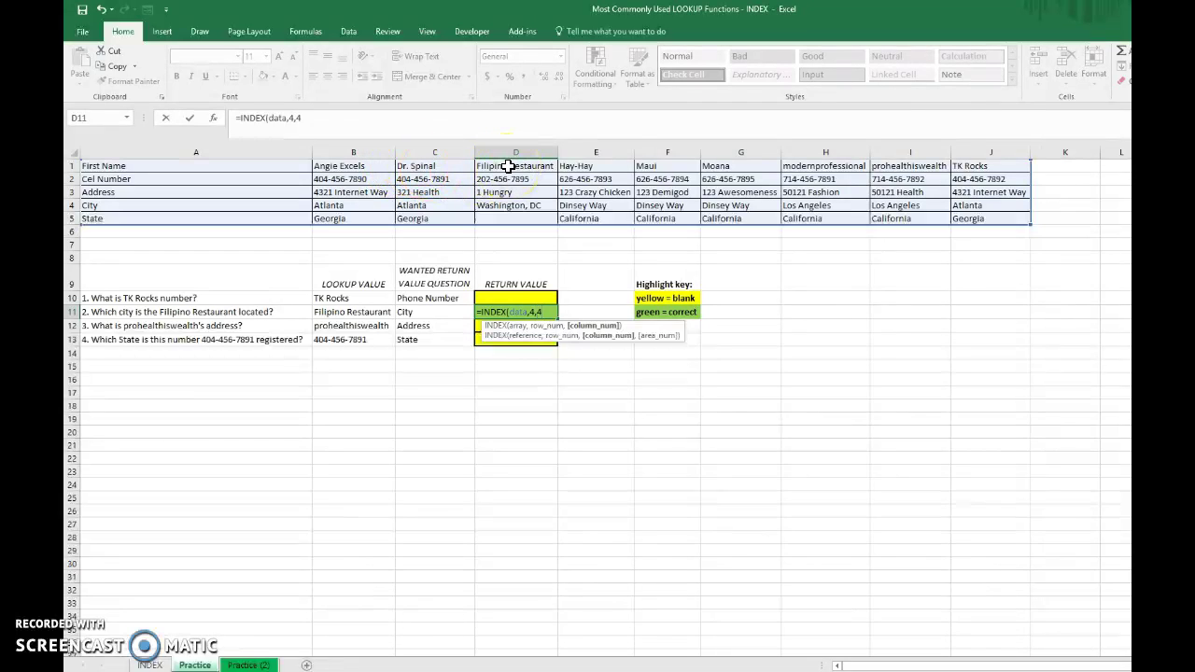
key("Return")
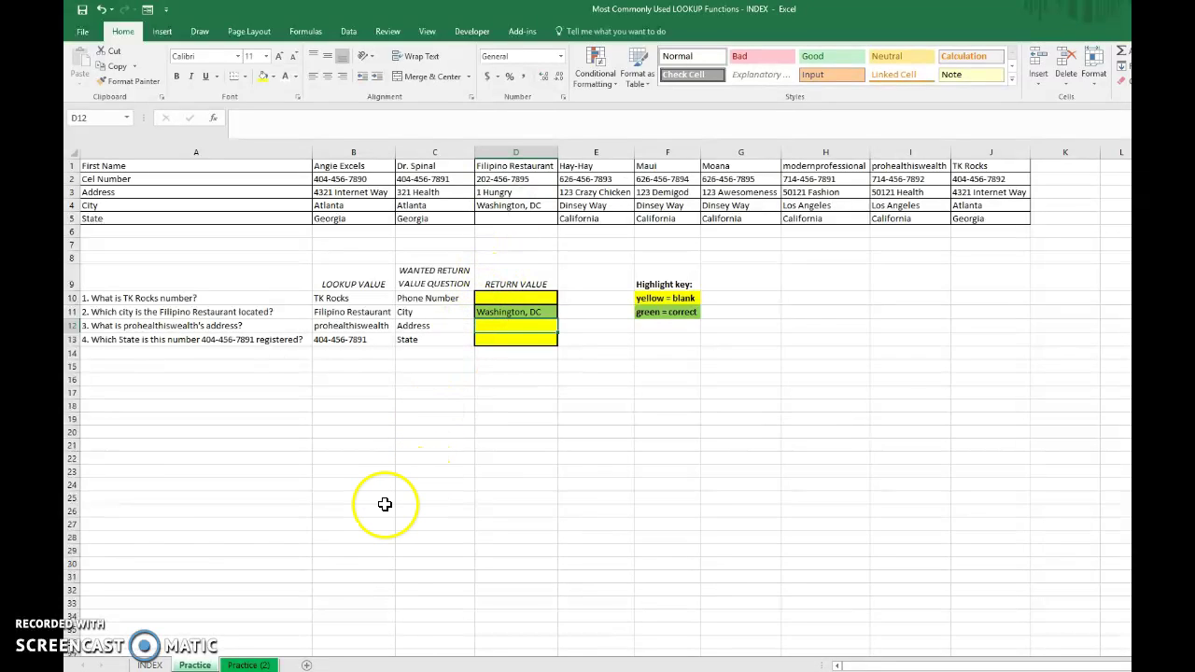
Clear cell D15 on the Practice (2) sheet and highlight the separate data ranges A1:A10 and H1:J10.
left_click(250, 665)
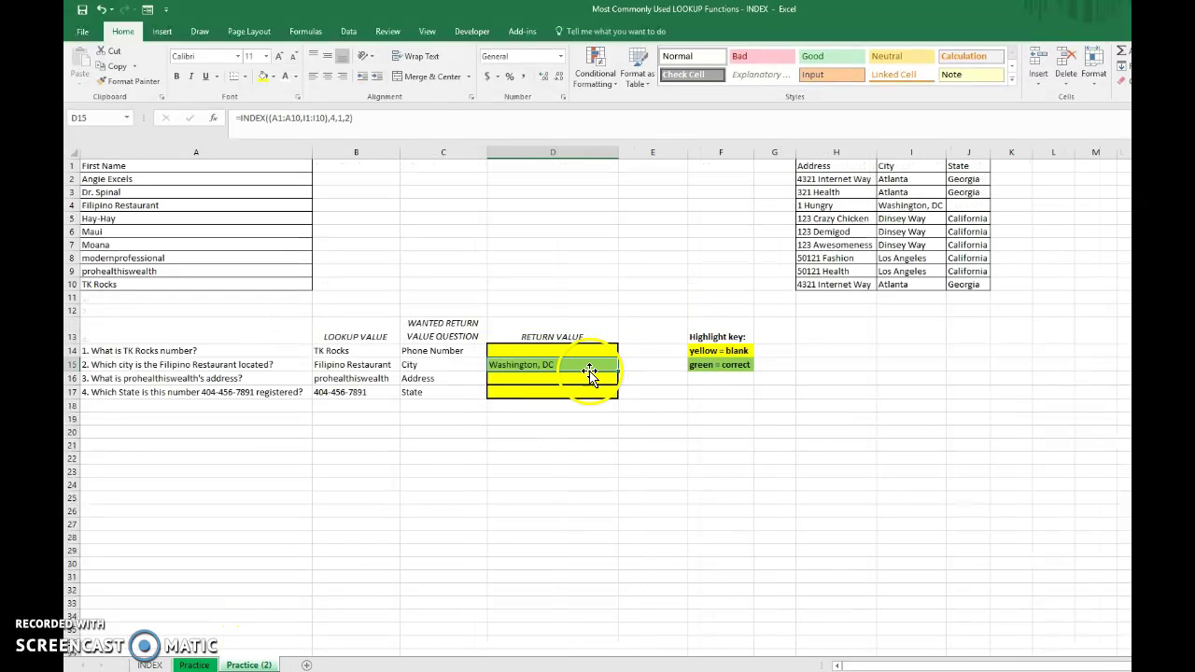
key("Delete")
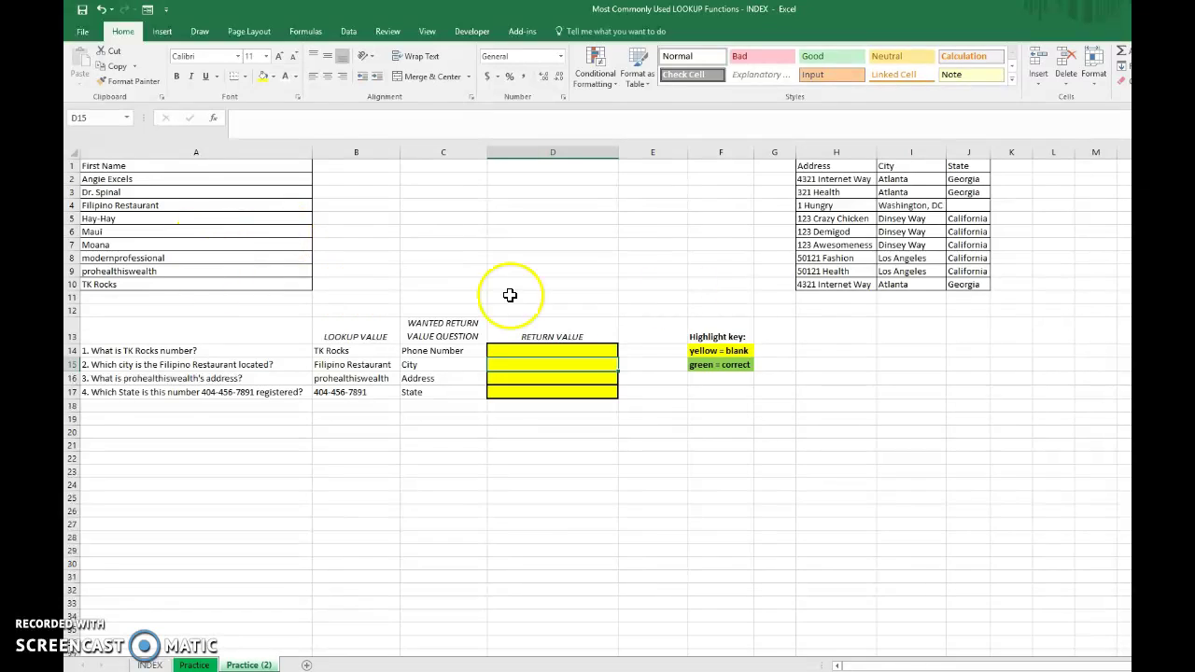
left_click(140, 169)
left_click_drag(140, 169, 150, 286)
left_click_drag(841, 166, 978, 288)
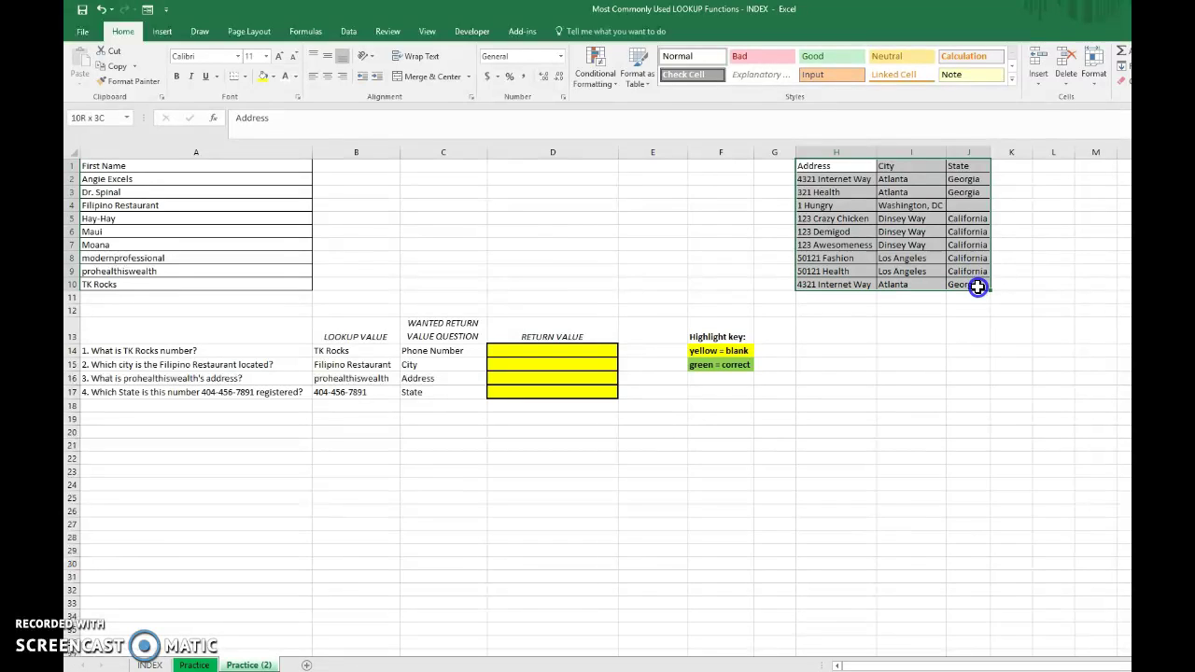
Start an INDEX function in cell D15 using the reference,row_num,column_num,area_num argument list.
left_click(515, 364)
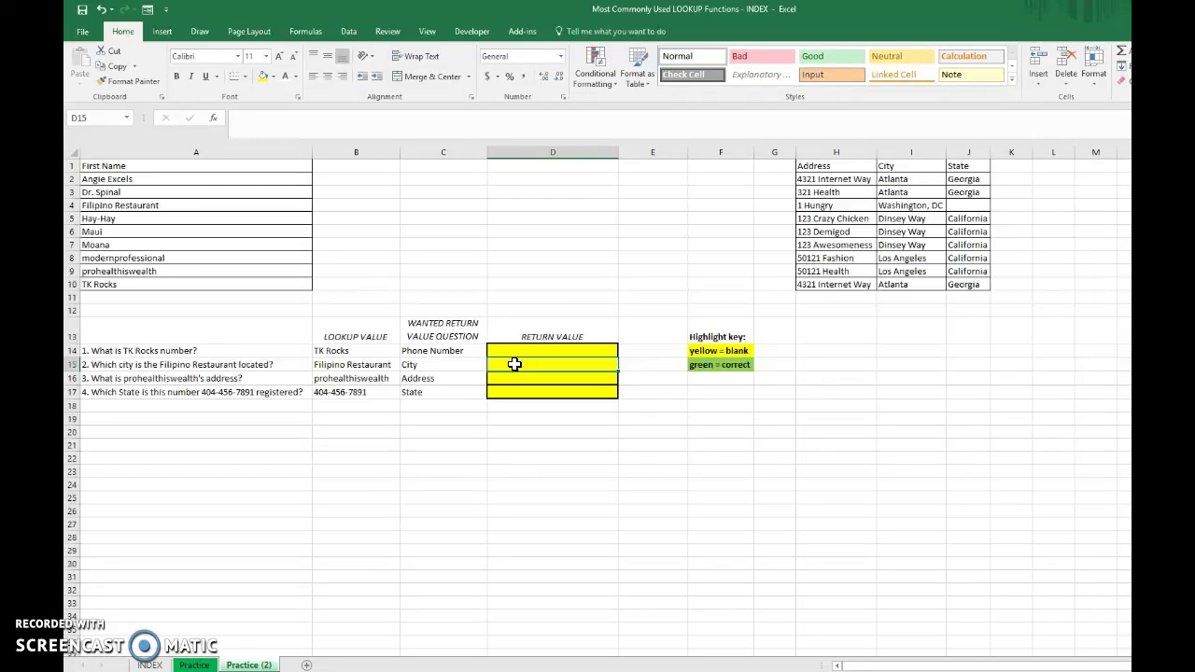
left_click(312, 30)
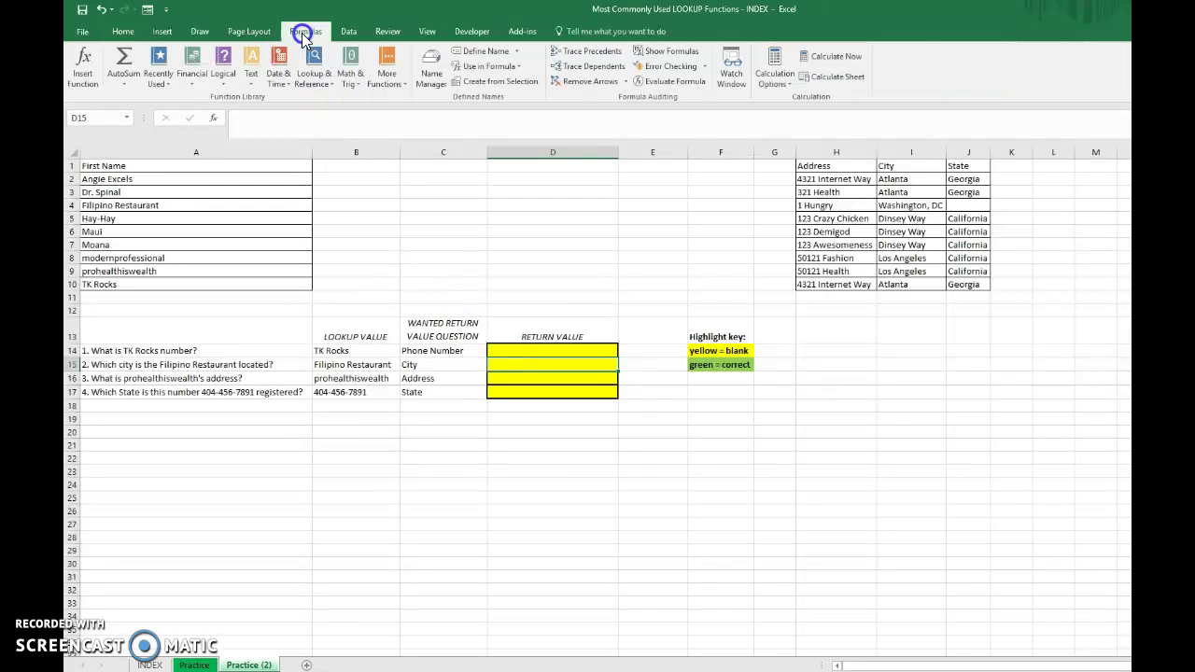
left_click(310, 68)
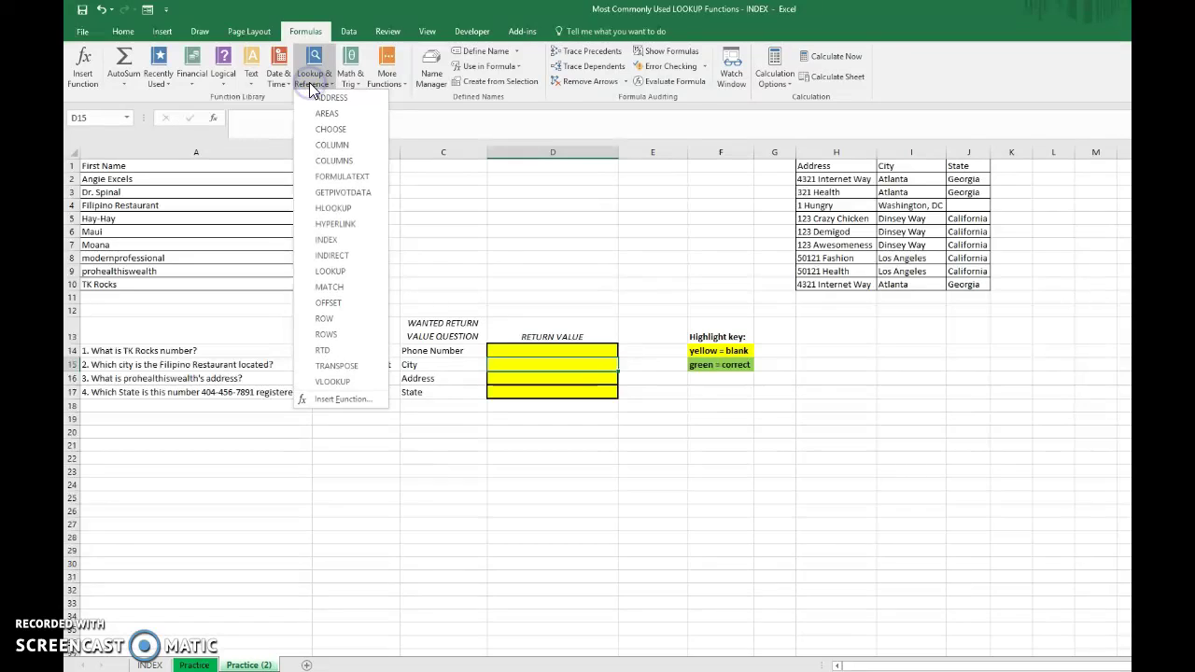
left_click(331, 239)
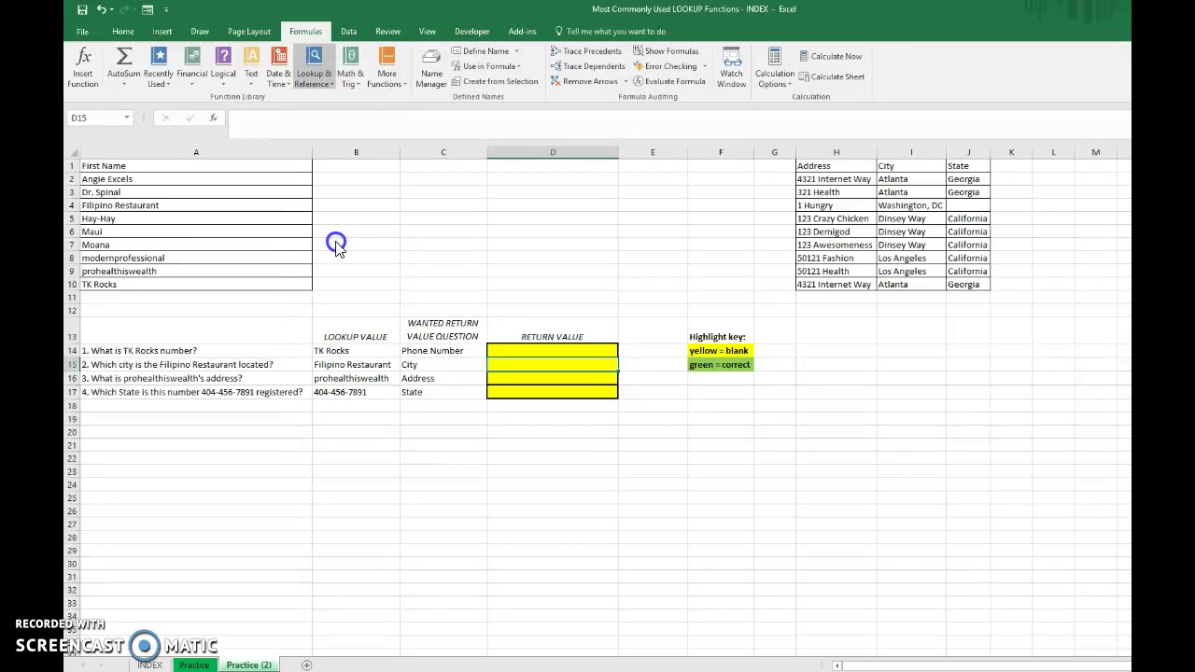
left_click(435, 487)
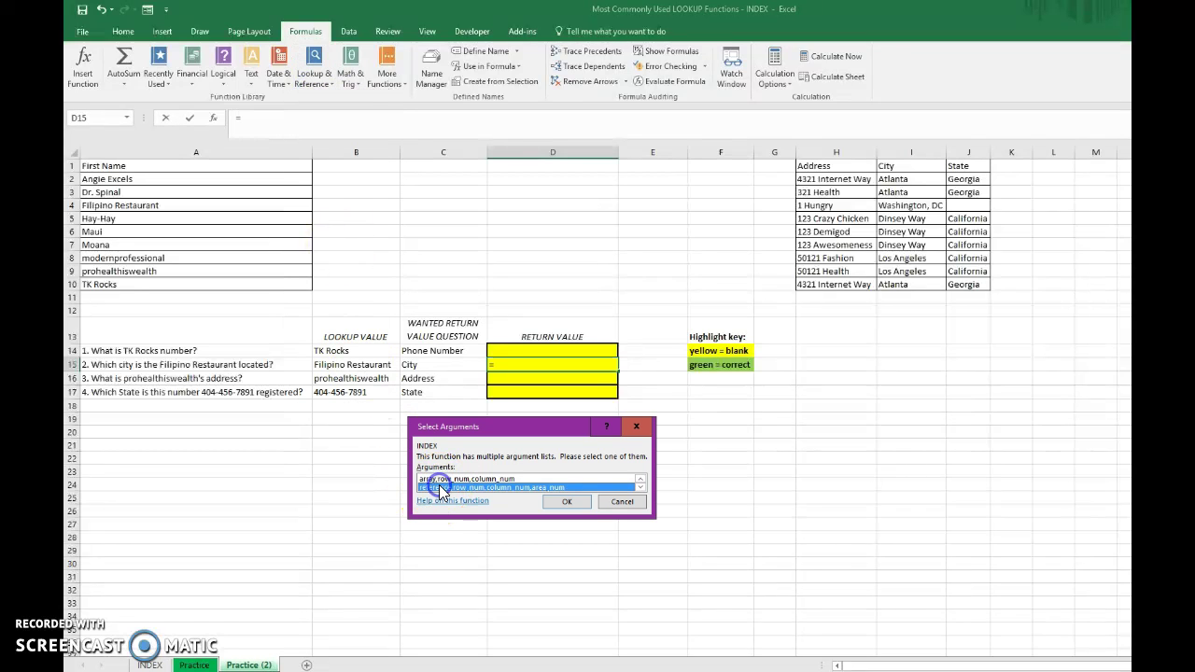
left_click(555, 504)
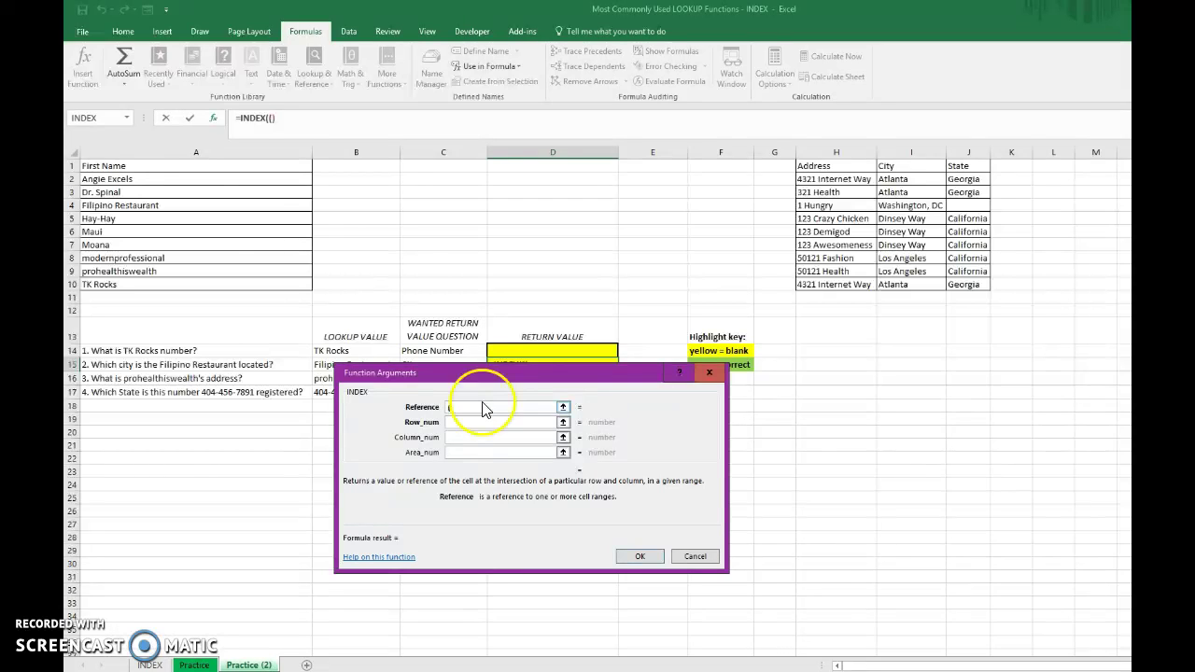
Set the INDEX reference to the two ranges (A1:A10,I1:I10), enclosed in parentheses.
left_click(189, 168)
left_click_drag(190, 168, 186, 285)
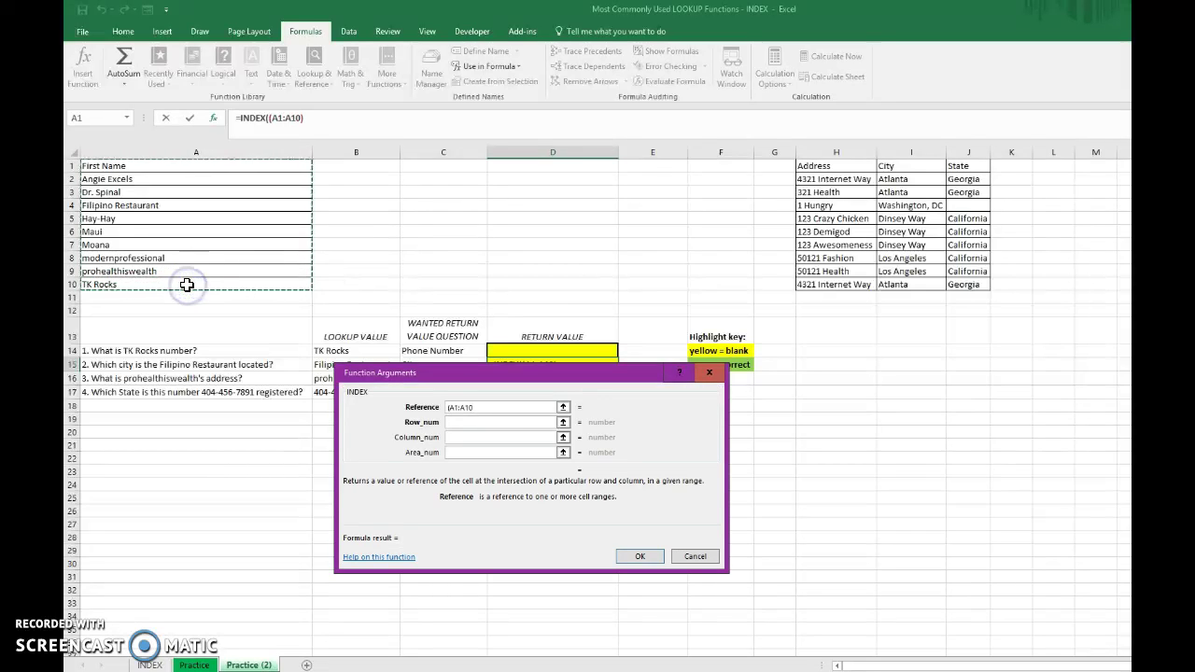
type(",")
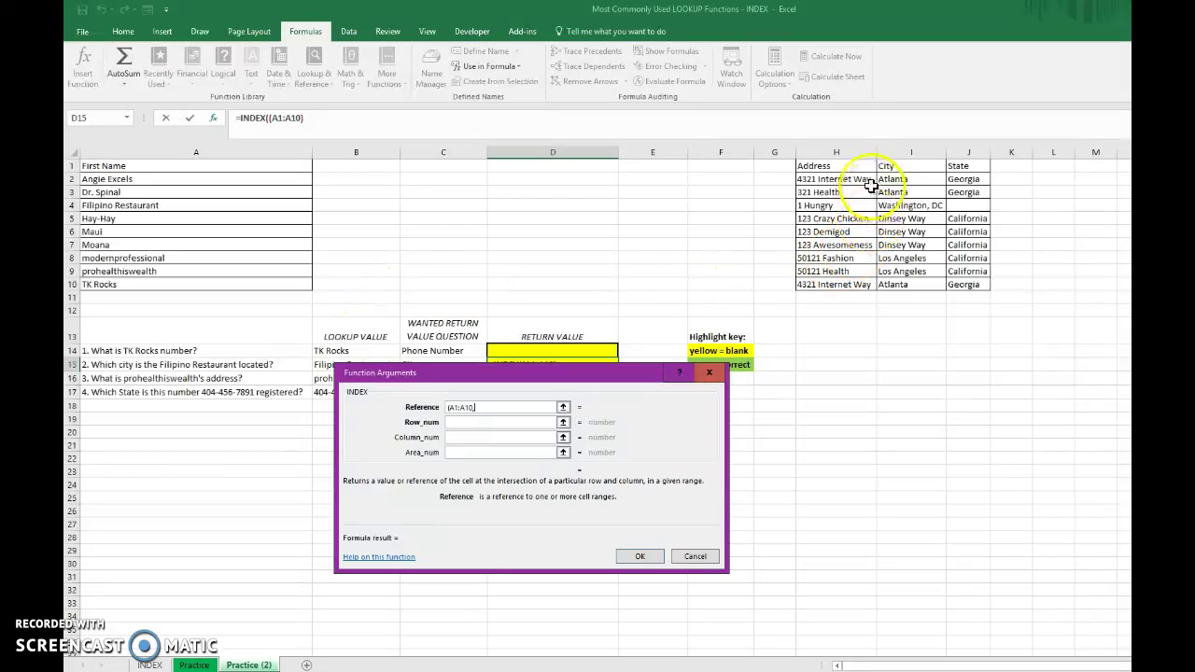
left_click_drag(581, 377, 549, 389)
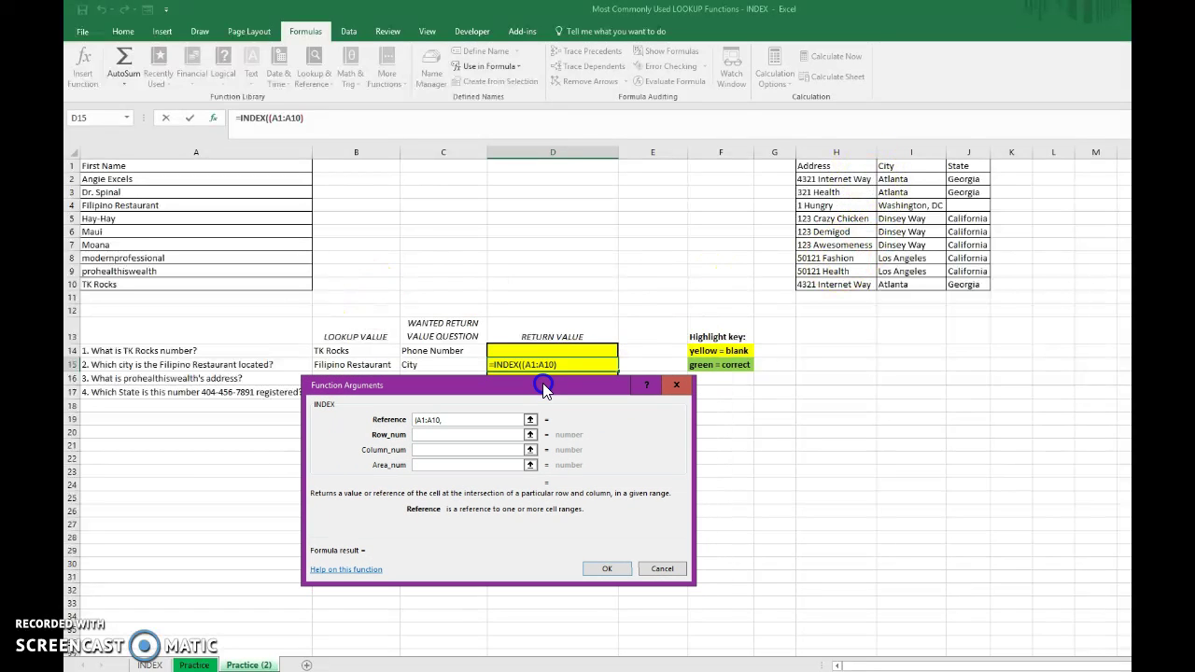
left_click_drag(896, 168, 904, 281)
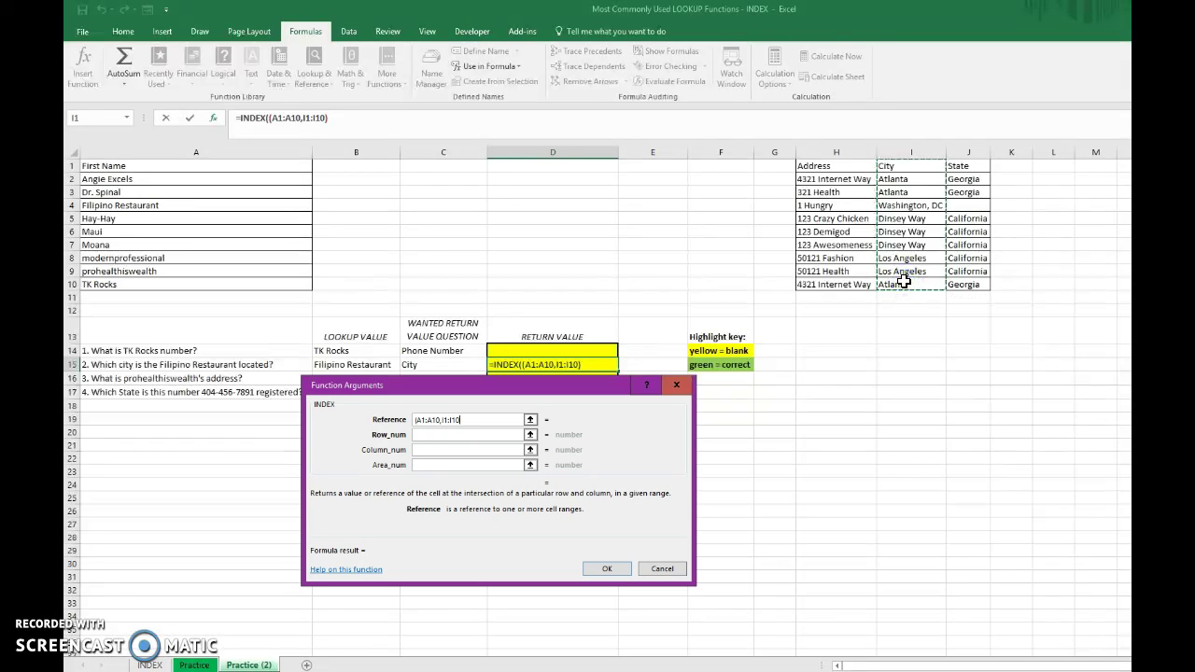
type(")")
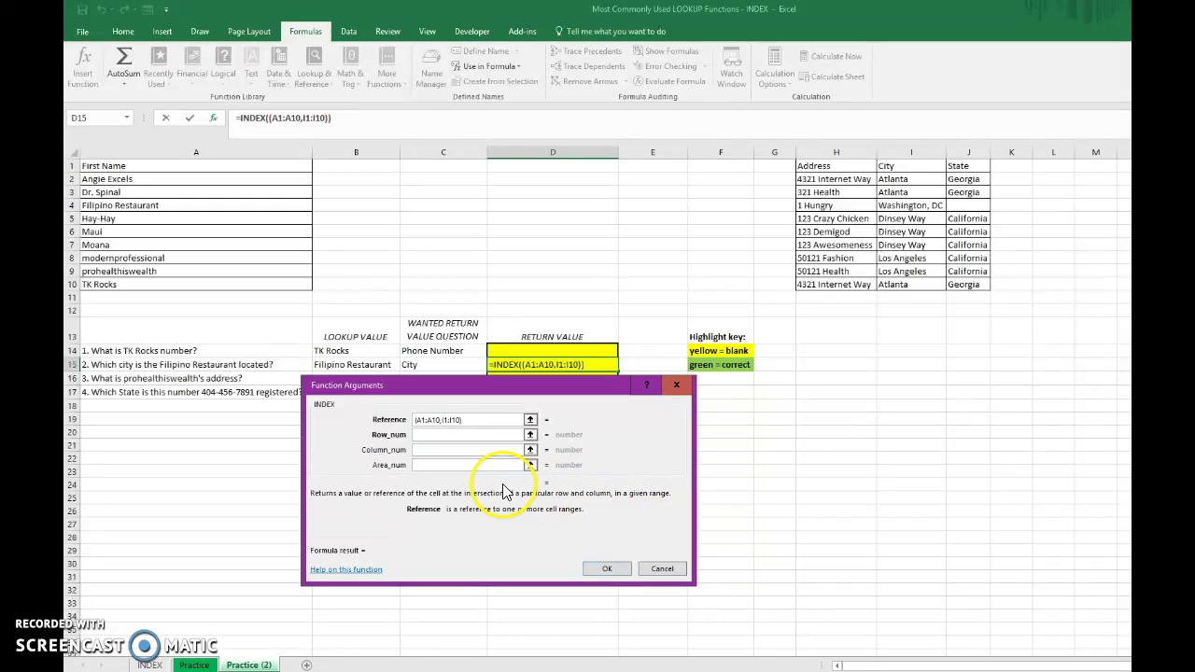
Set the INDEX row number to 4 for the Filipino Restaurant row.
left_click(474, 439)
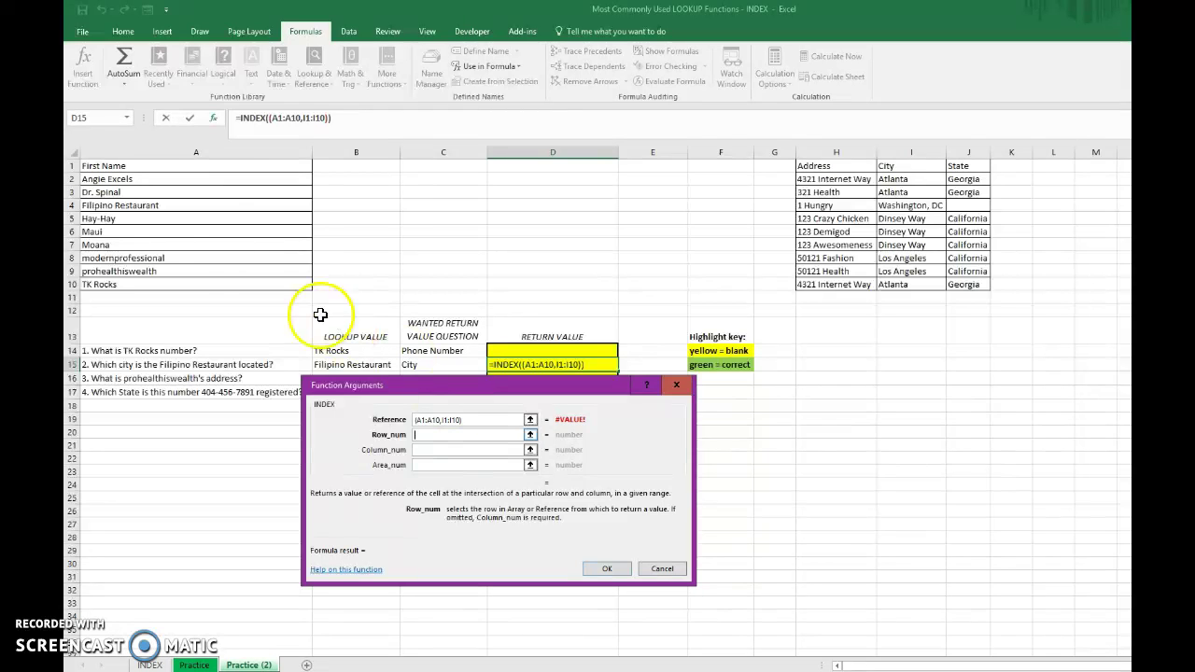
left_click(71, 206)
left_click(429, 435)
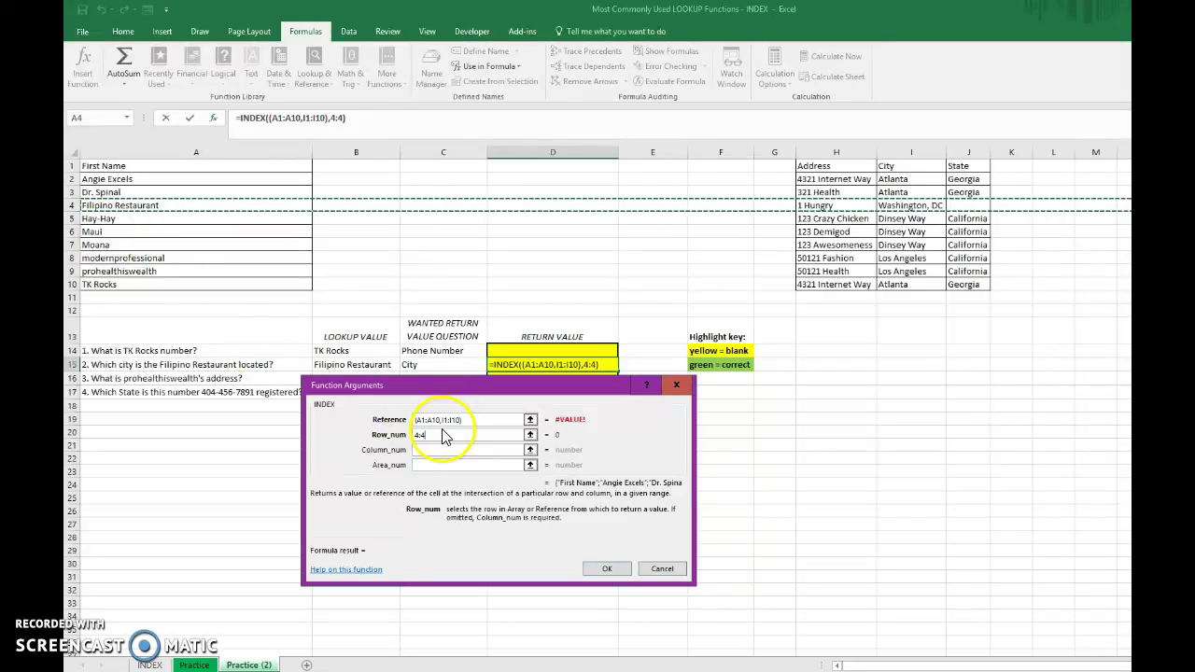
key("BackSpace")
key("BackSpace")
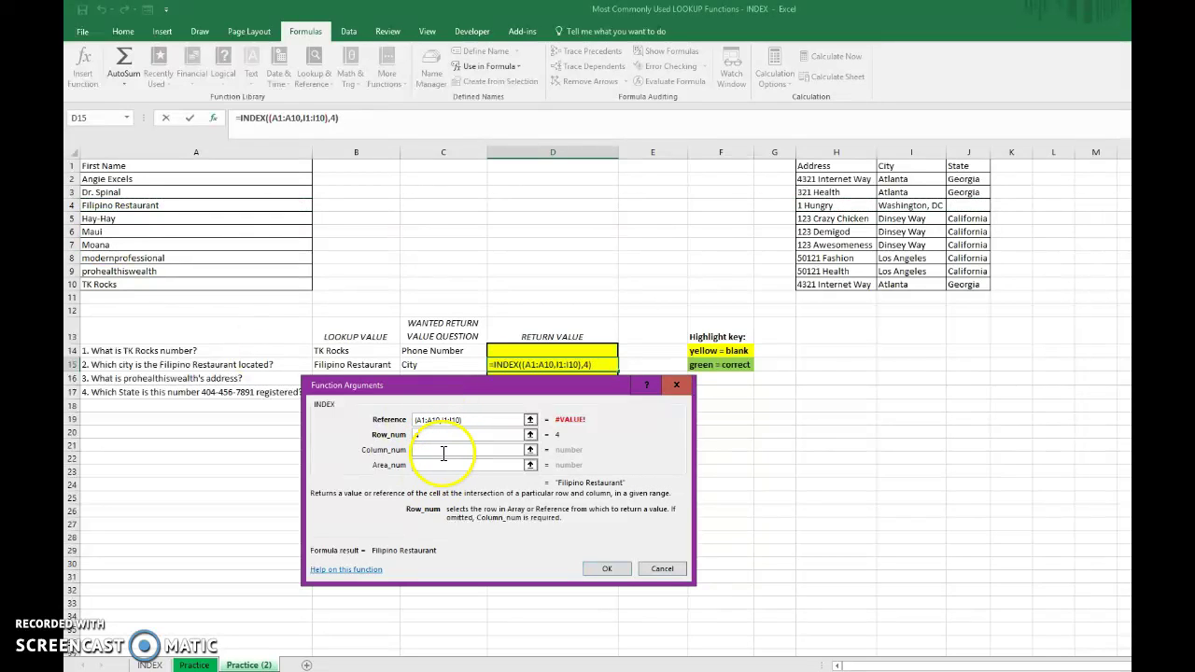
Set the INDEX column number to 1 and the area number to 2.
left_click(450, 449)
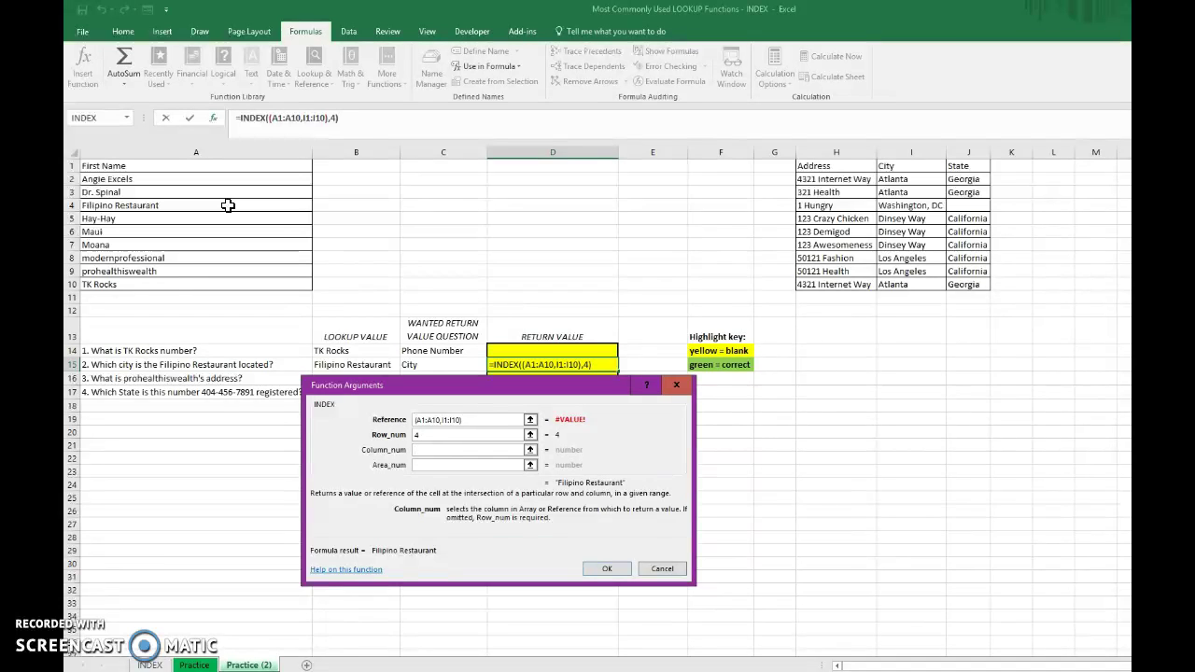
type("1")
left_click(443, 465)
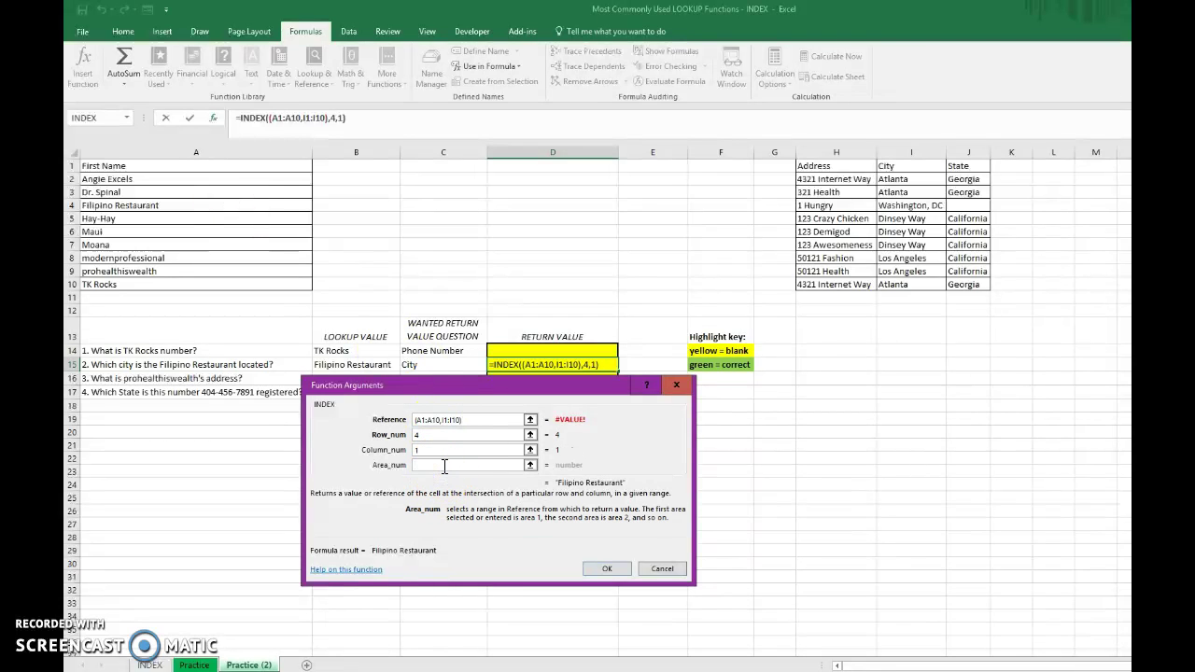
left_click(428, 419)
left_click(434, 465)
type("2")
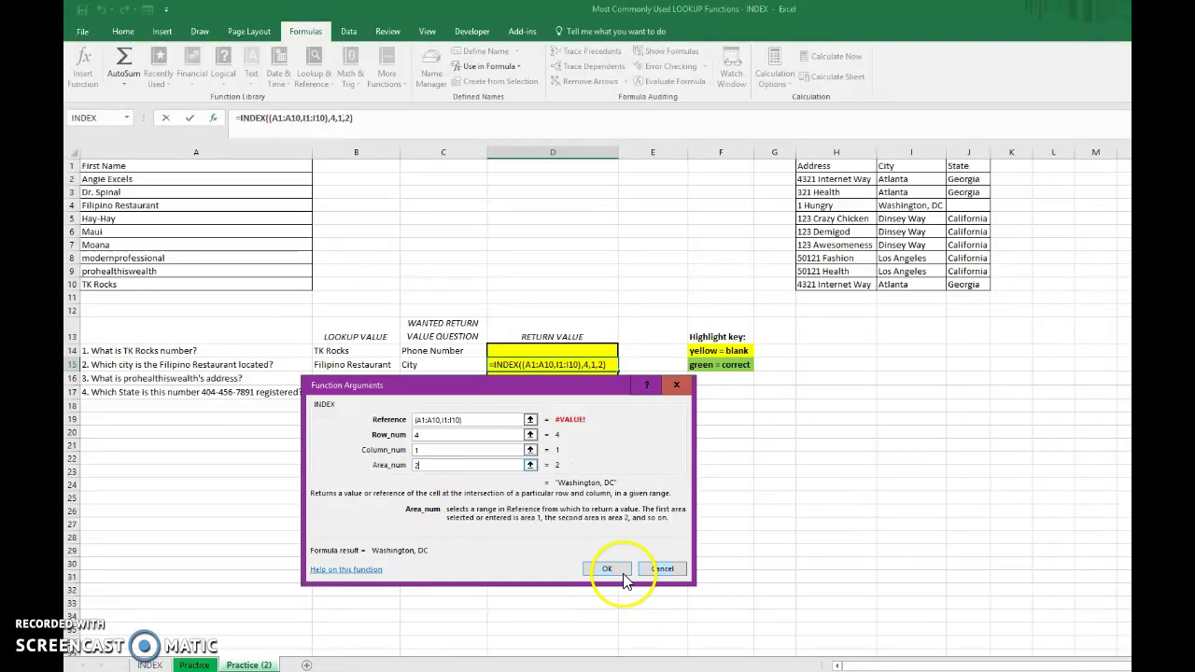
Accept the completed INDEX function arguments for cell D15.
left_click(607, 569)
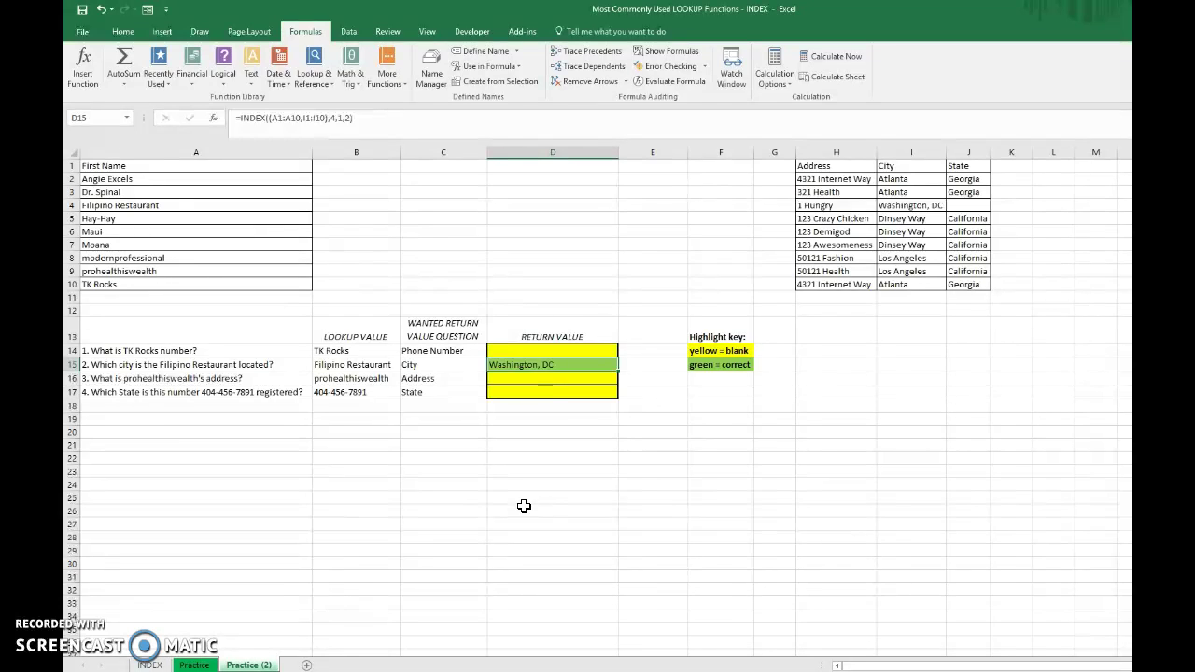
Begin retyping the D15 formula directly in the cell as =INDEX((A1:A10,I1:I10), with both ranges enclosed in parentheses.
type("=I")
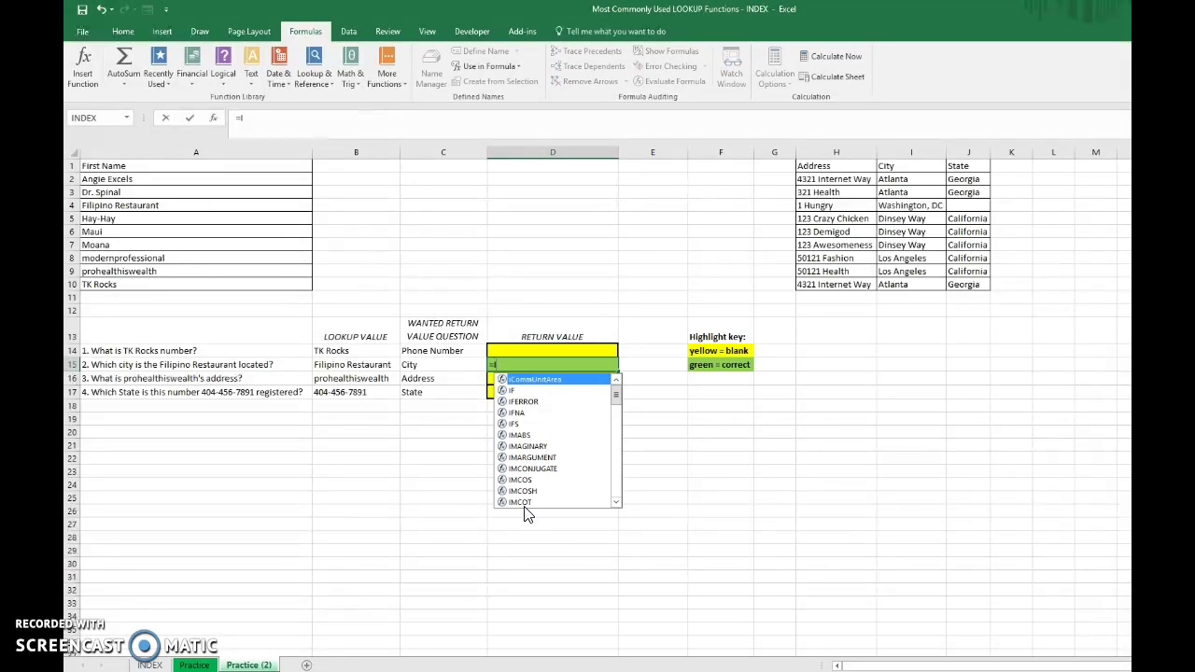
type("NDEX")
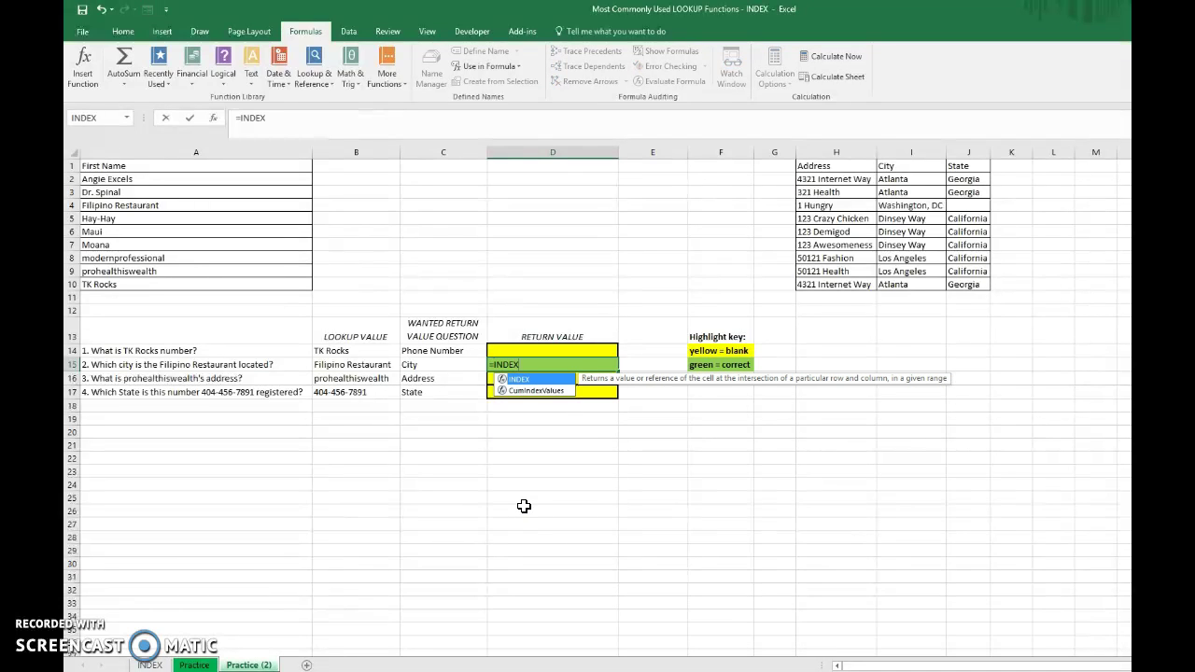
type("(")
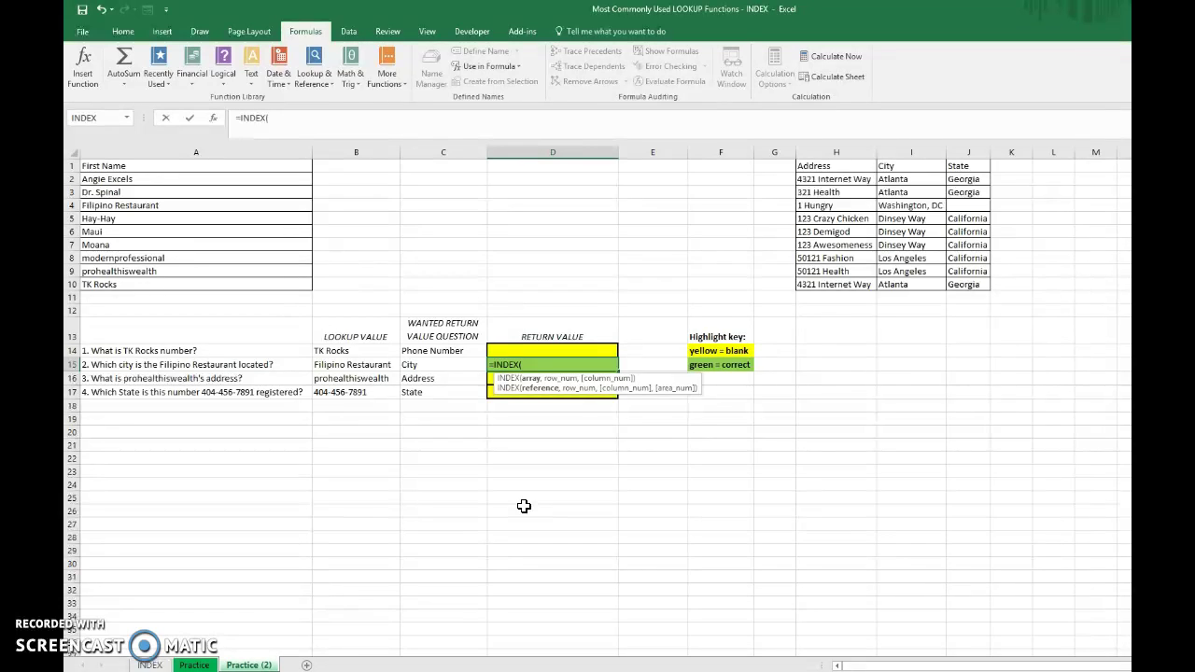
type("(")
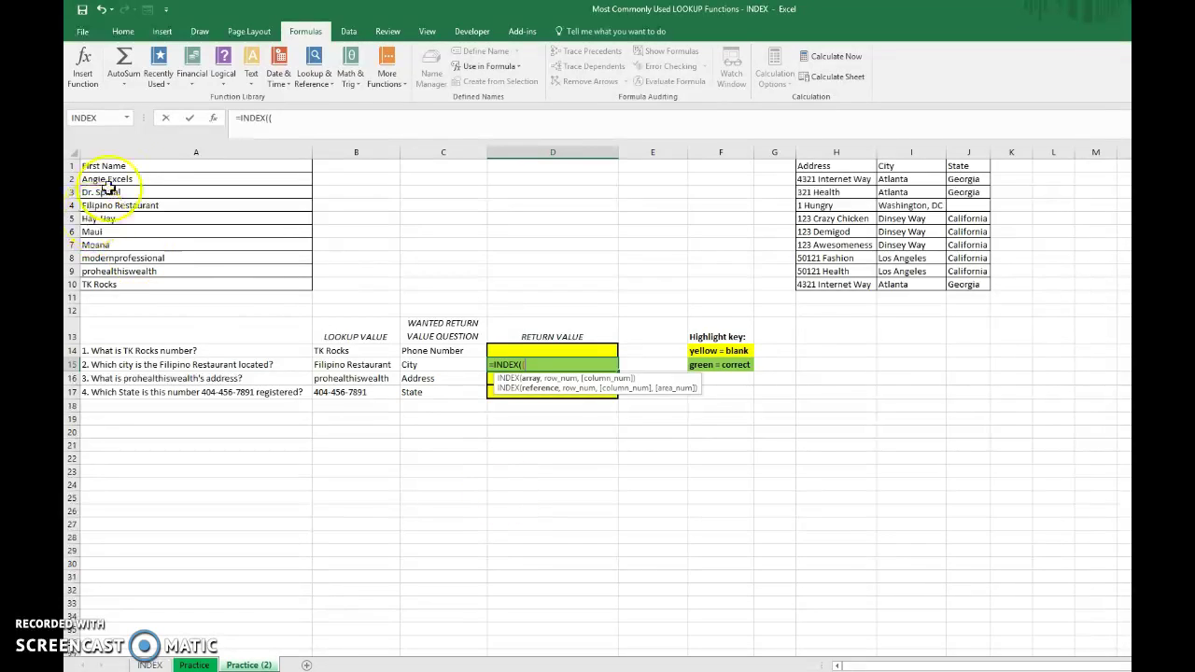
left_click_drag(155, 166, 165, 284)
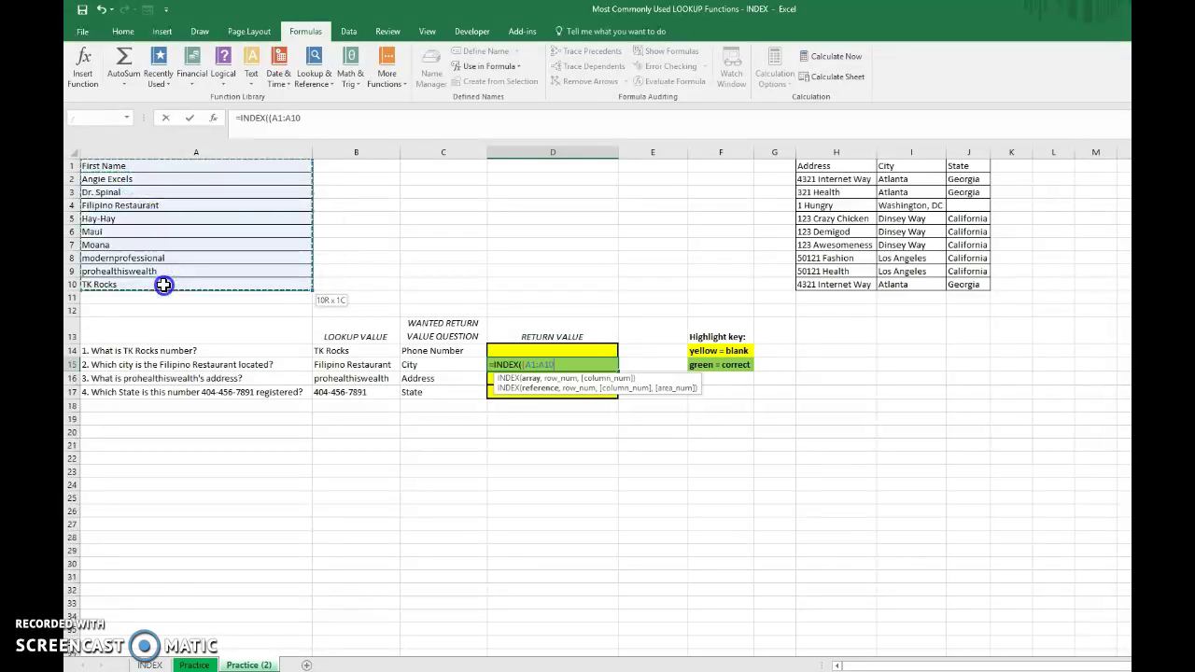
type(",")
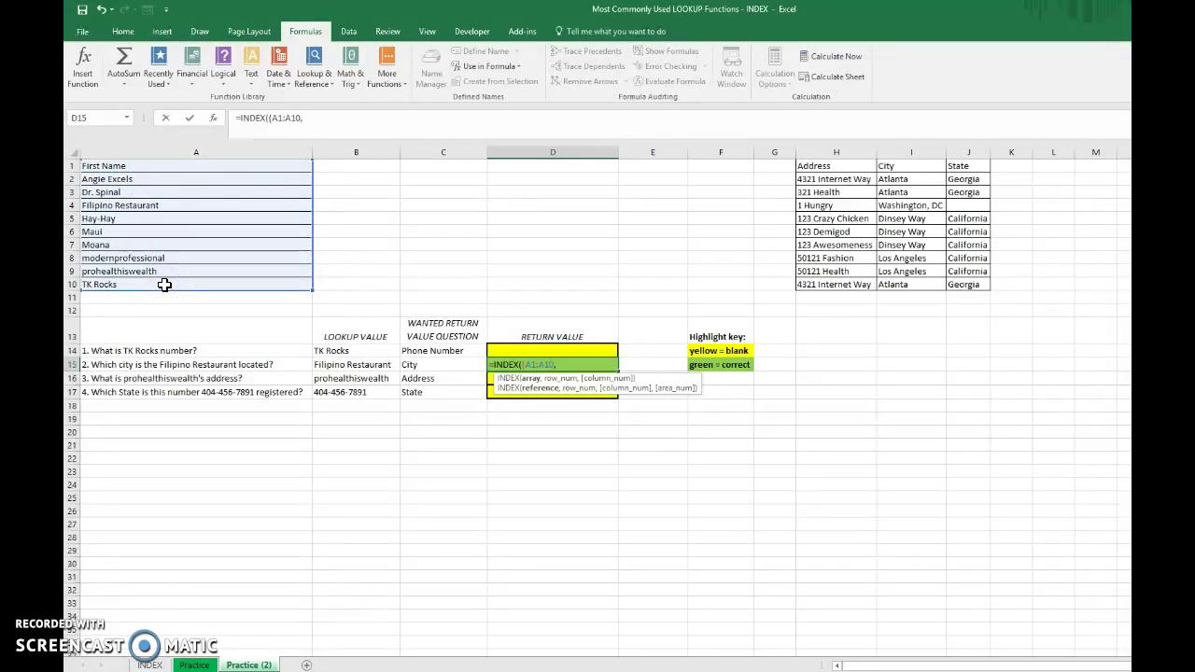
left_click_drag(912, 167, 910, 292)
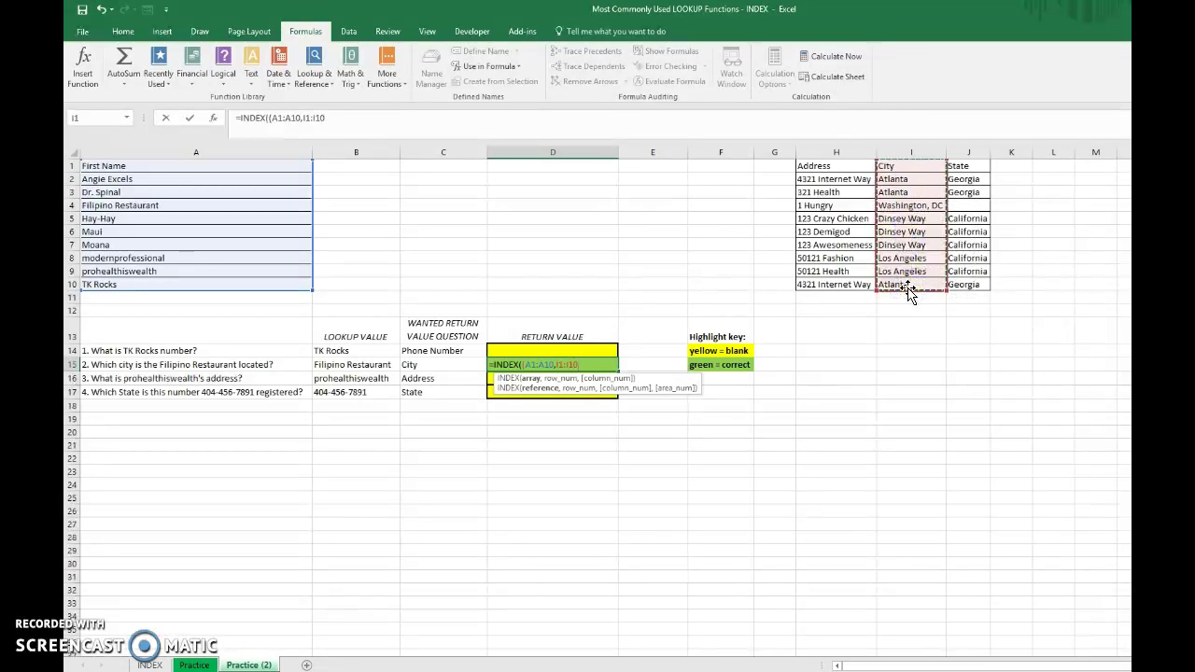
type("),")
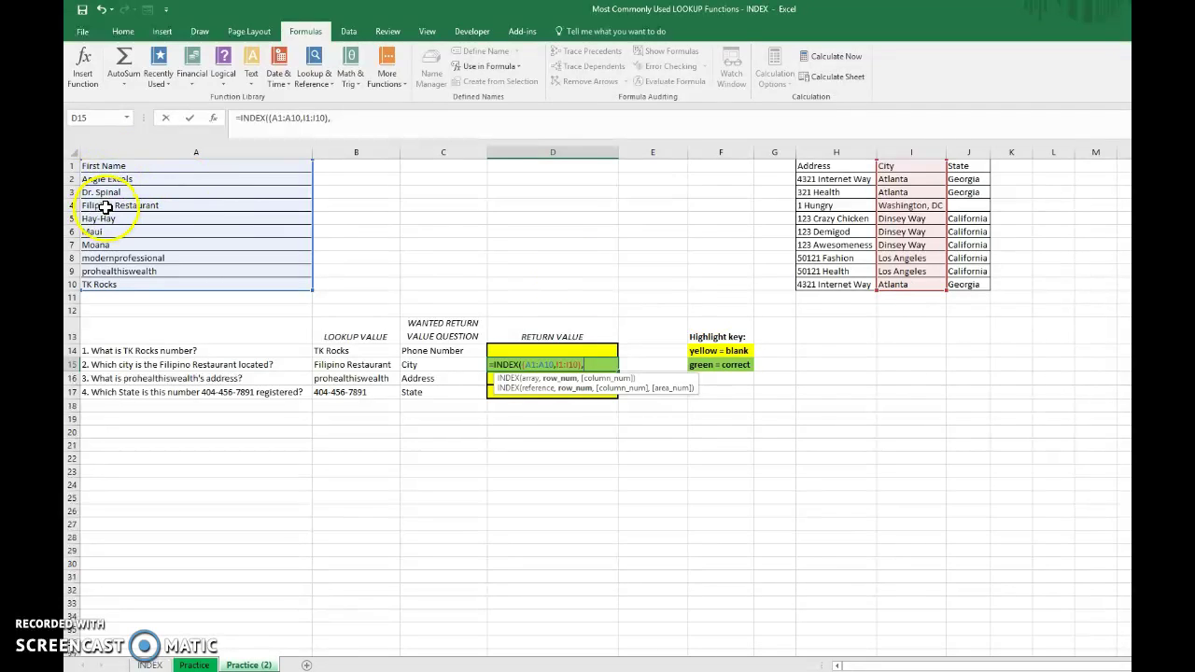
Complete the D15 formula with row number 4, column number 1 and area number 2, and enter it.
type("4,")
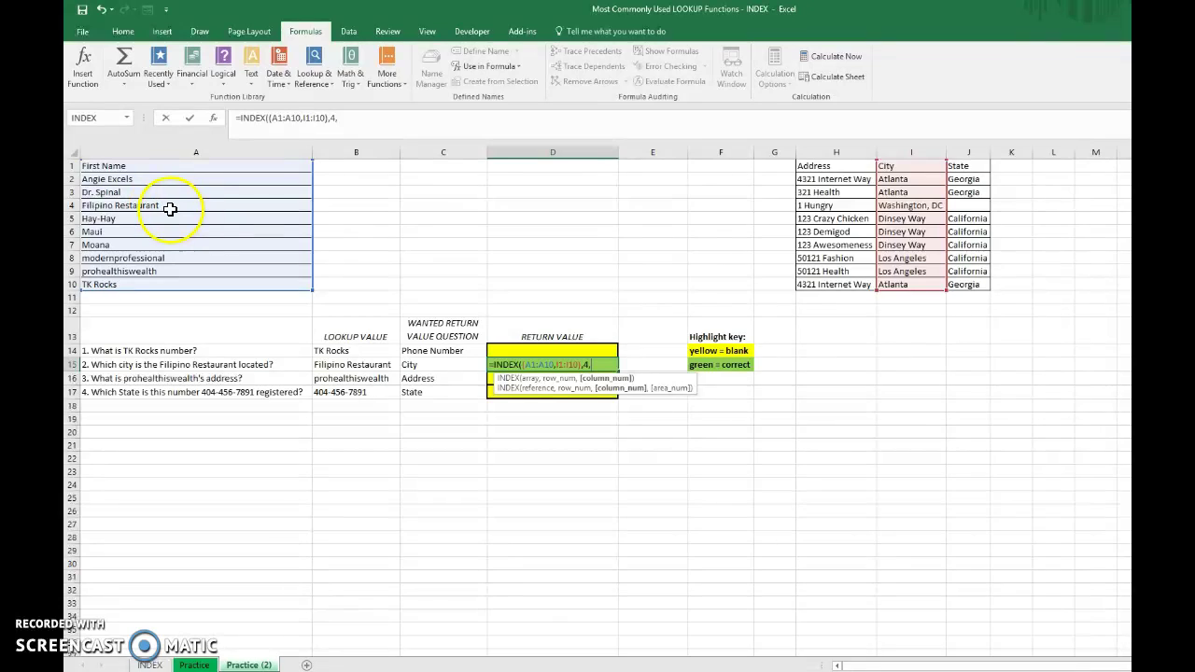
type(",")
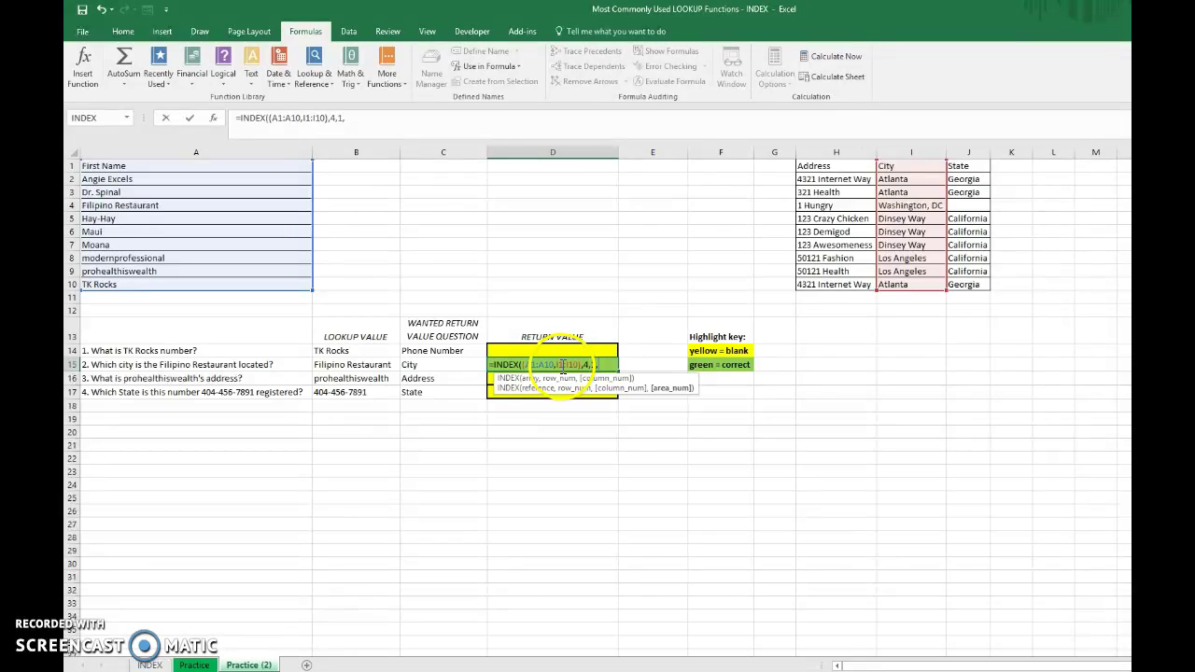
type("1,2")
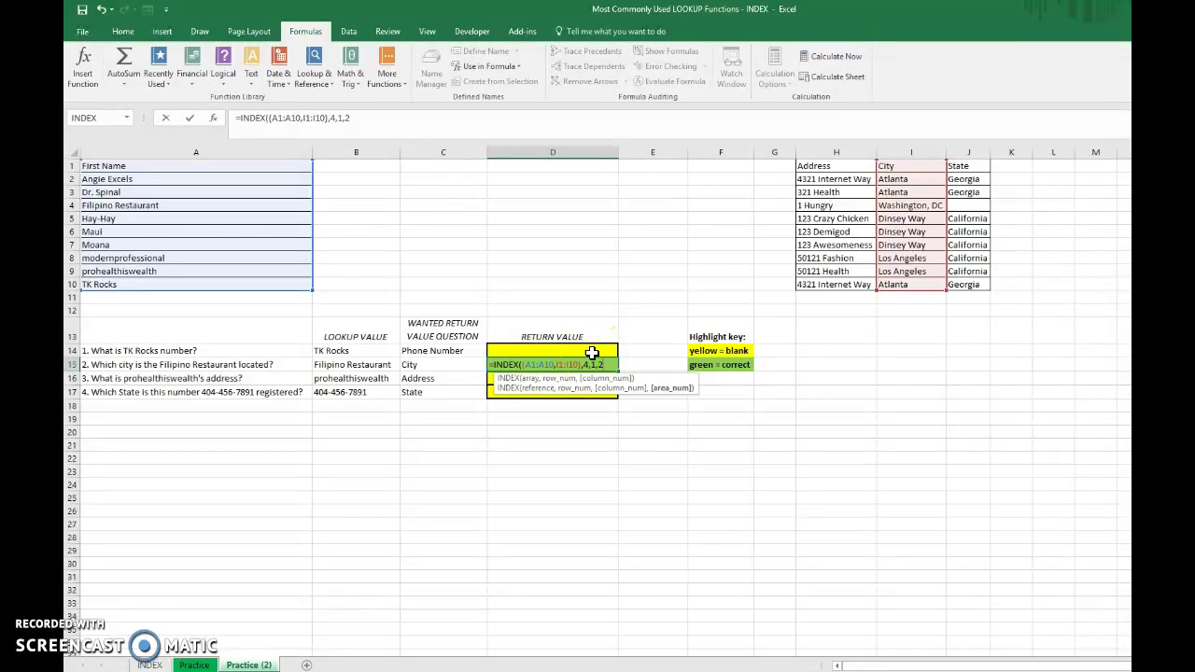
key("Return")
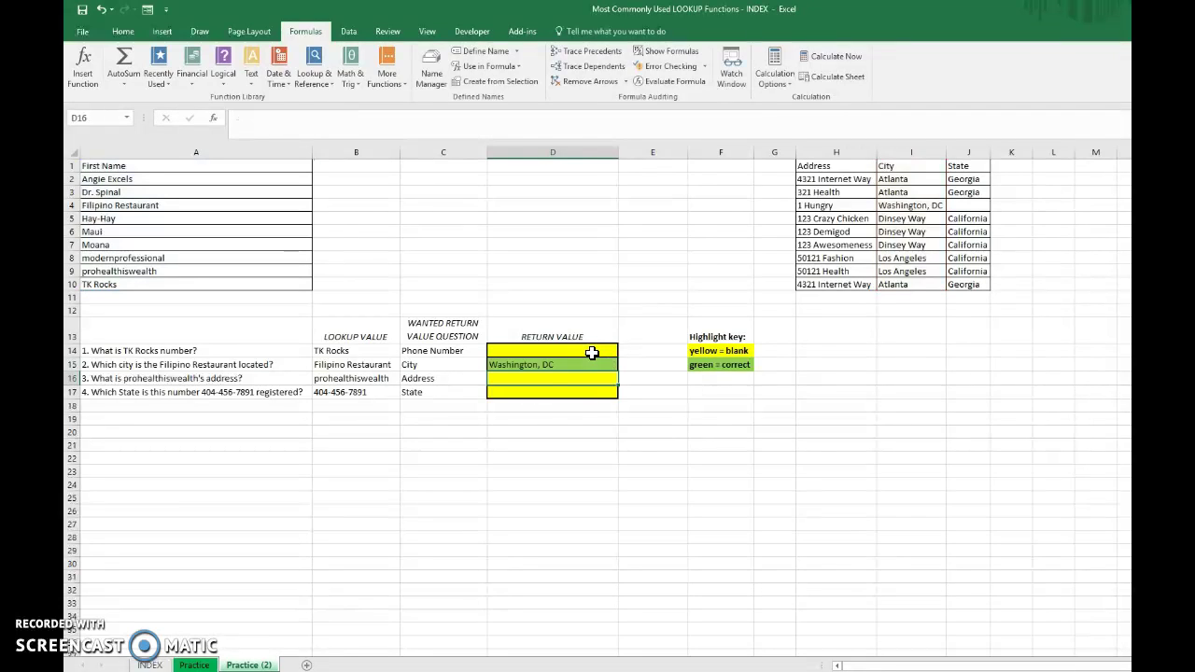
Review the INDEX formula in D15, and compare it with the one in cell D11 of the Practice sheet.
left_click(576, 363)
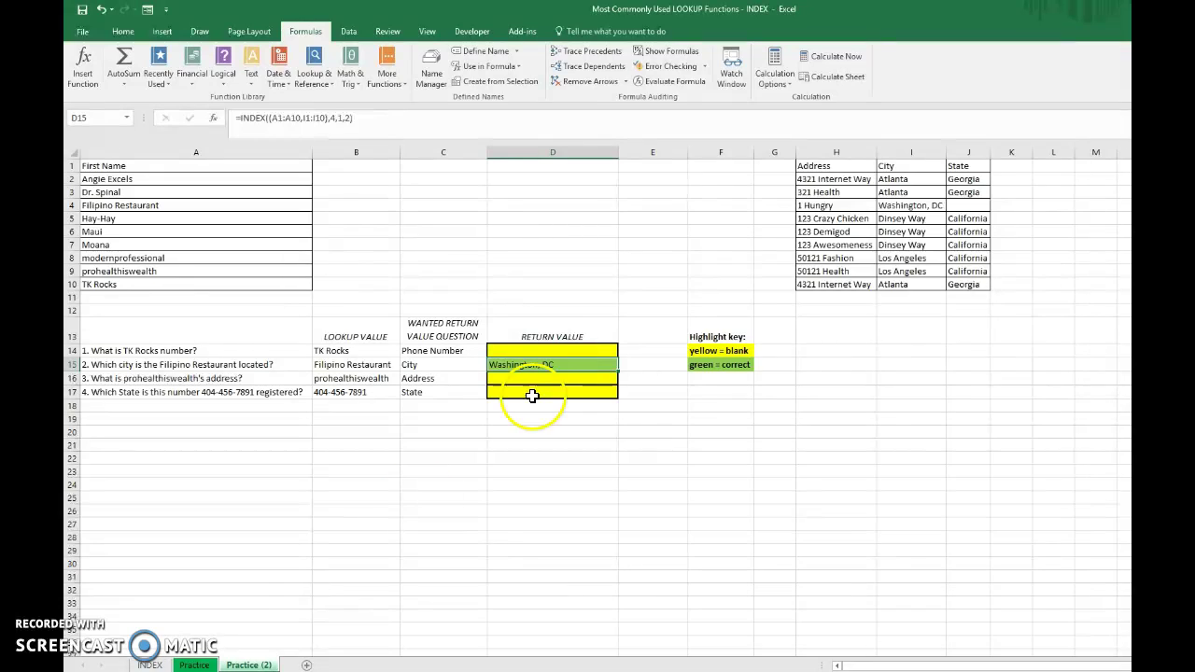
left_click(196, 665)
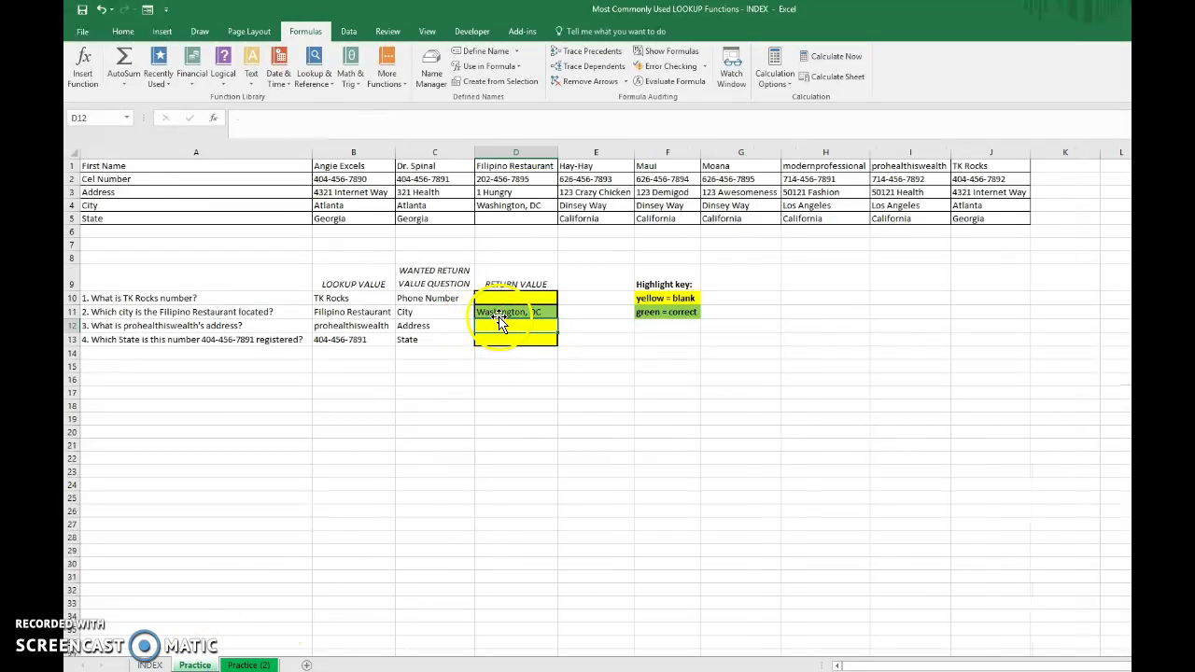
left_click(505, 310)
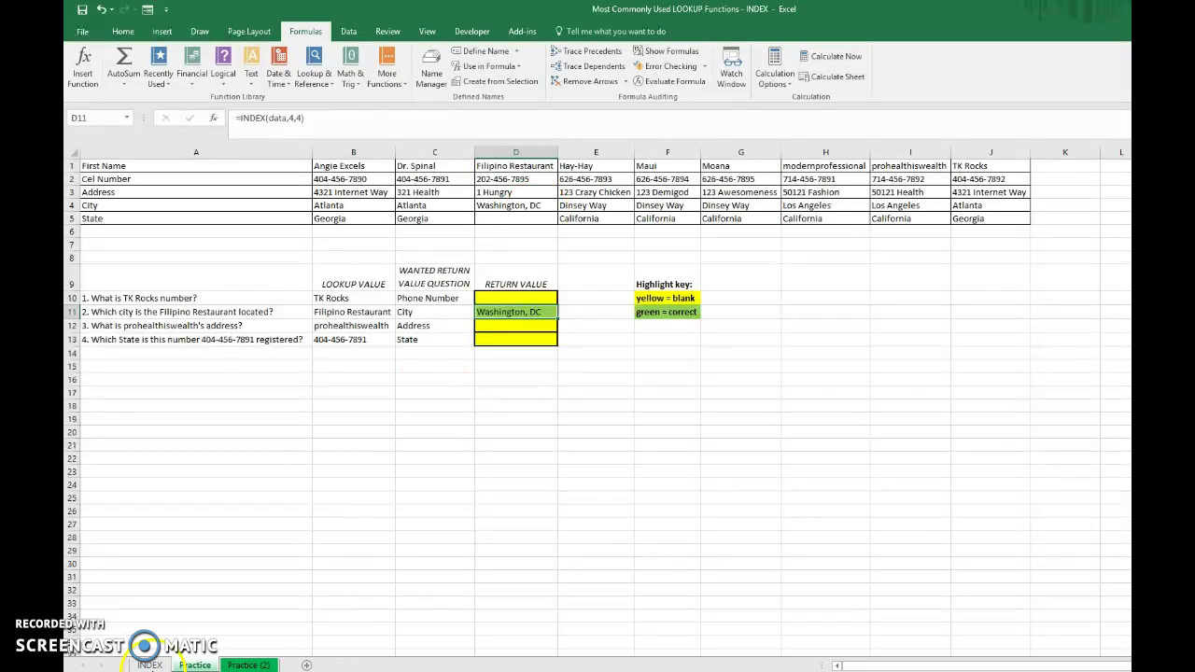
left_click(220, 529)
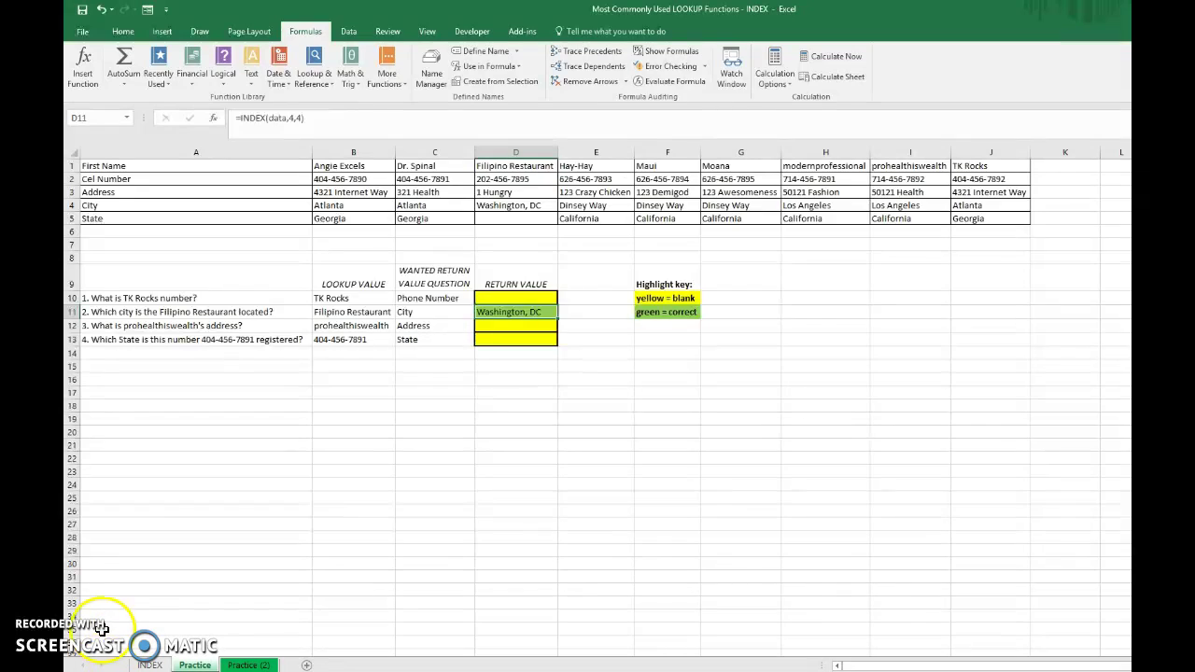